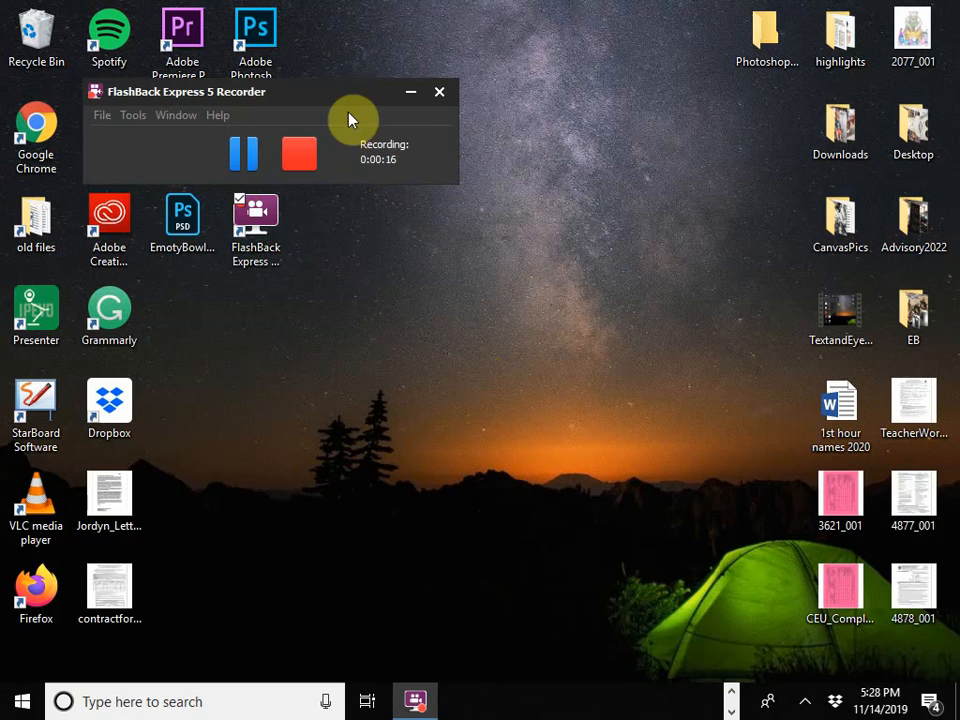
# Step: Switch to Google Chrome and run a Google image search for "acne" in a new tab
pyautogui.moveTo(347, 103); pyautogui.dragTo(587, 47)
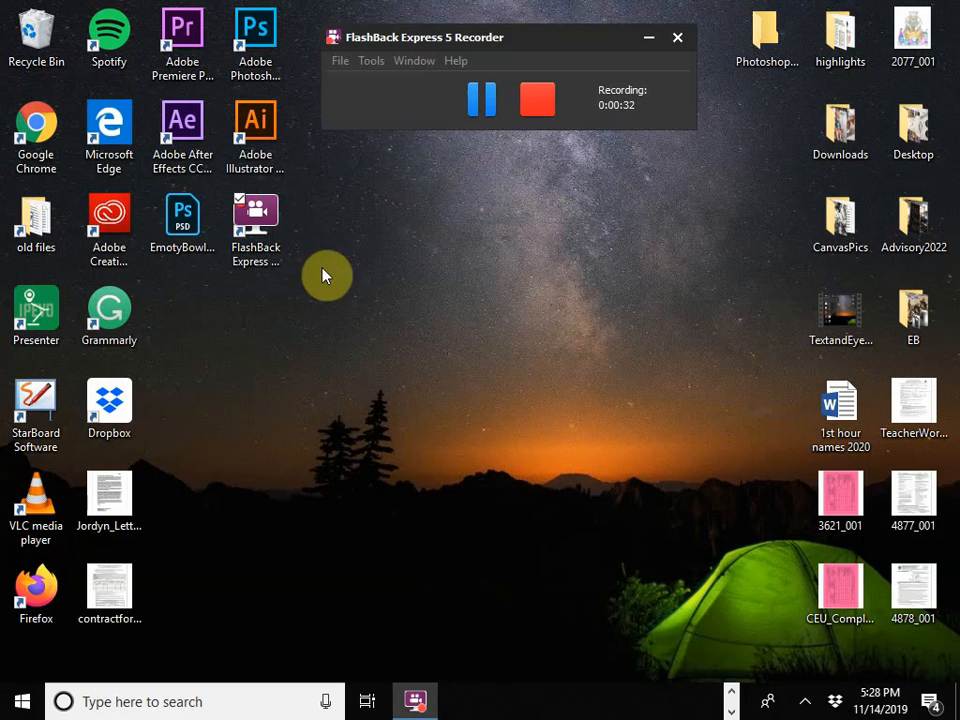
pyautogui.click(731, 692)
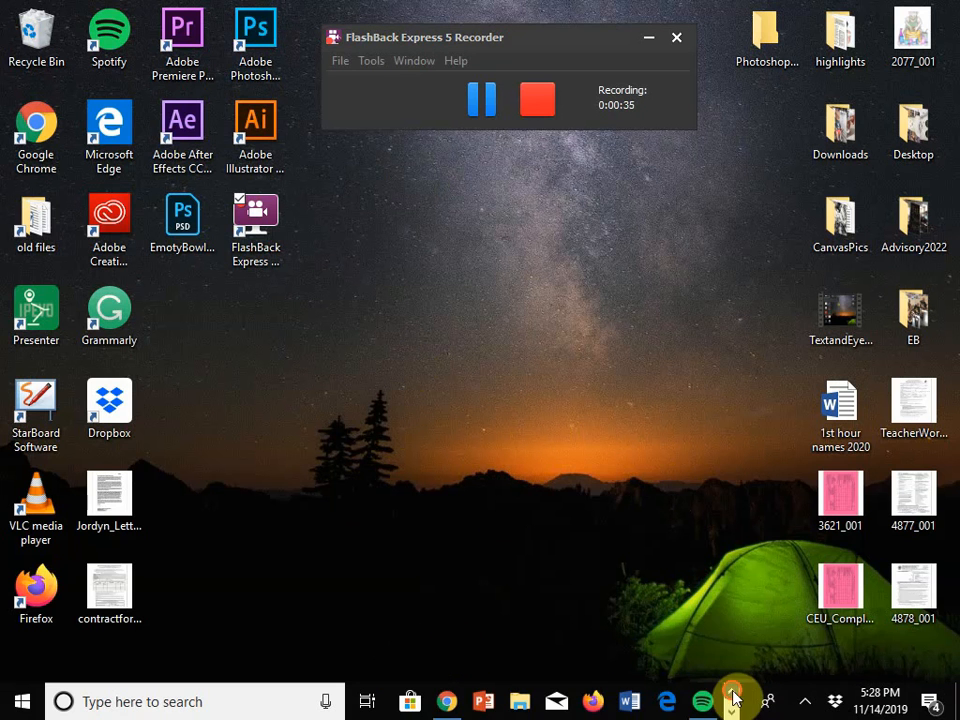
pyautogui.click(452, 706)
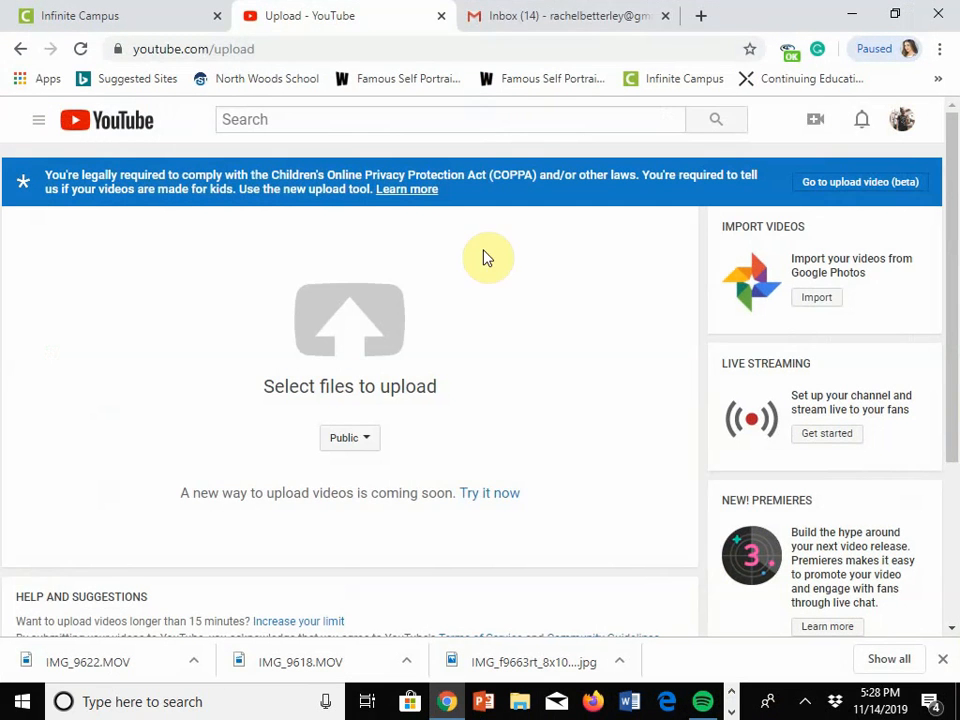
pyautogui.click(696, 16)
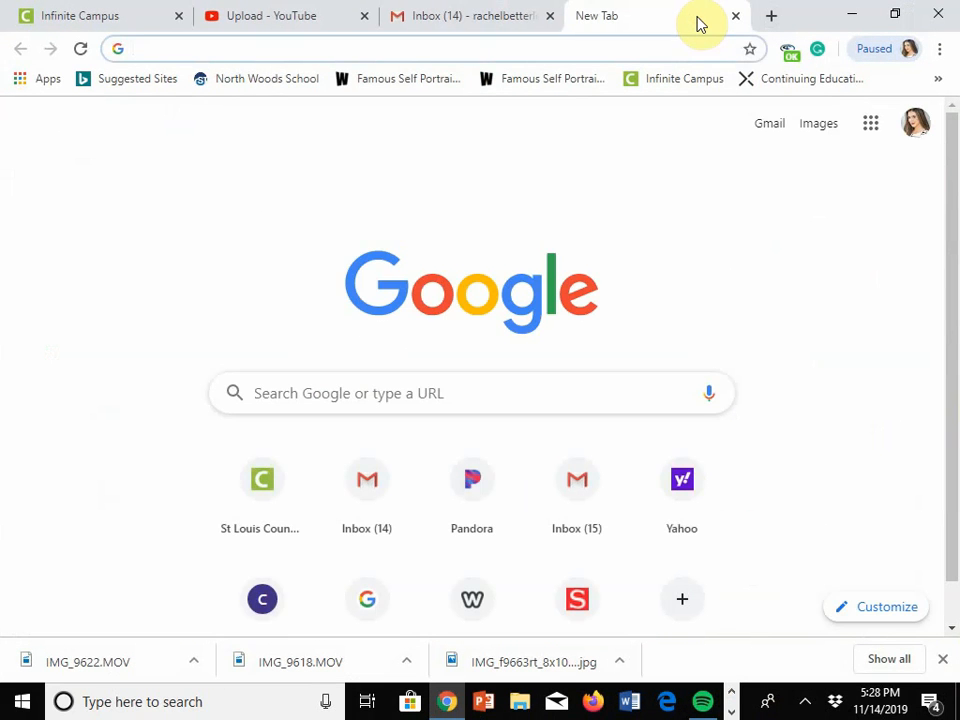
pyautogui.write('acne')
pyautogui.press('Return')
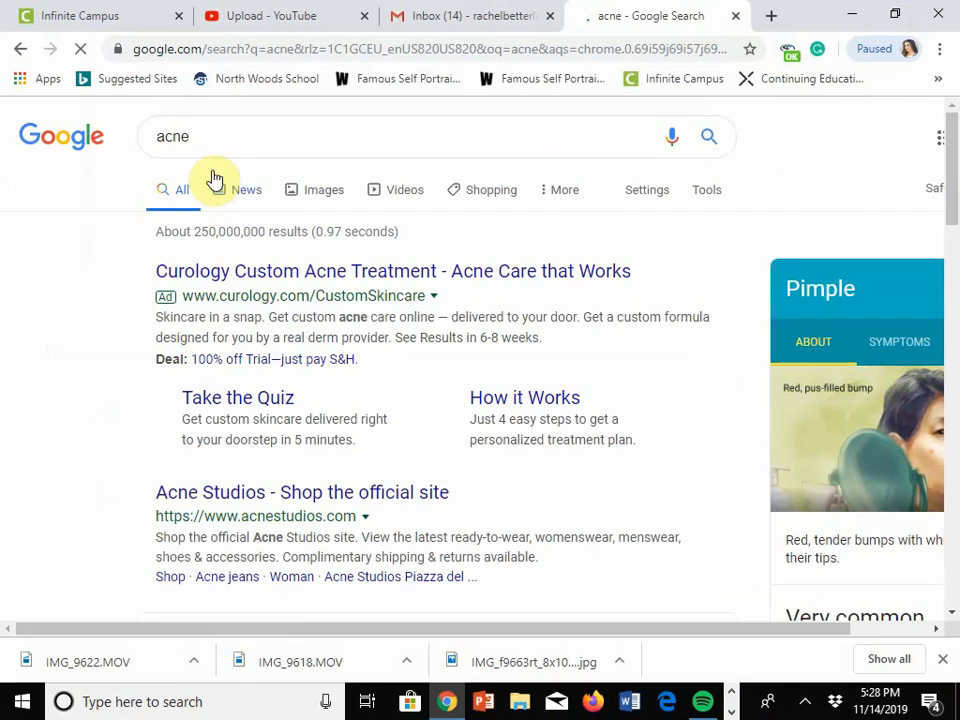
pyautogui.click(326, 200)
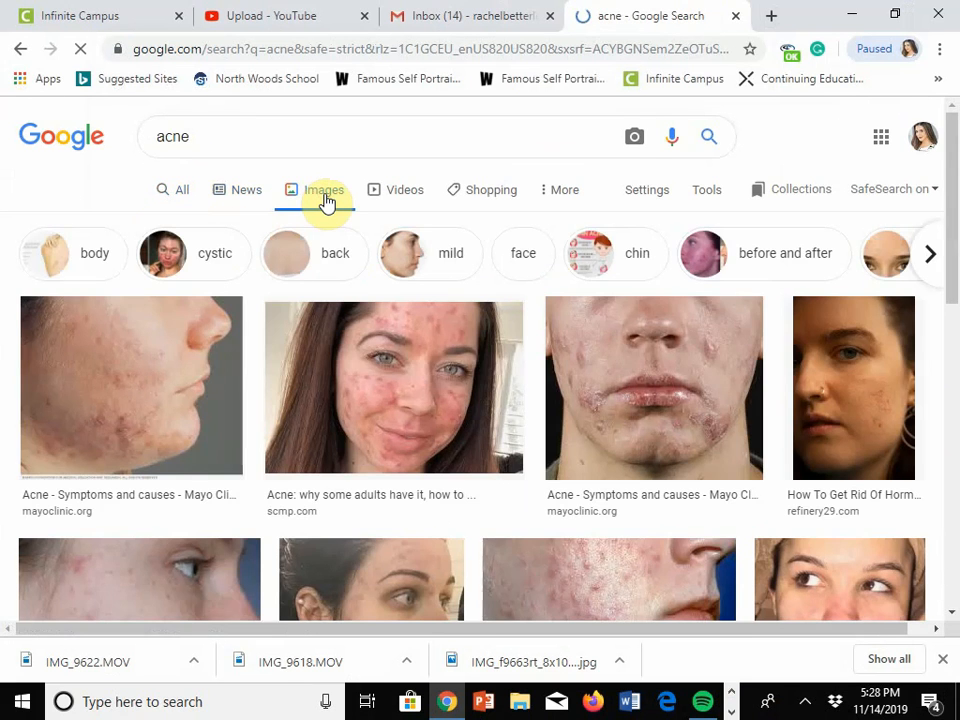
# Step: Open the preview of the man's side-profile photo from wentworthaesthetics.com and shrink the browser window to expose the desktop
pyautogui.scroll(-5, 551, 401)
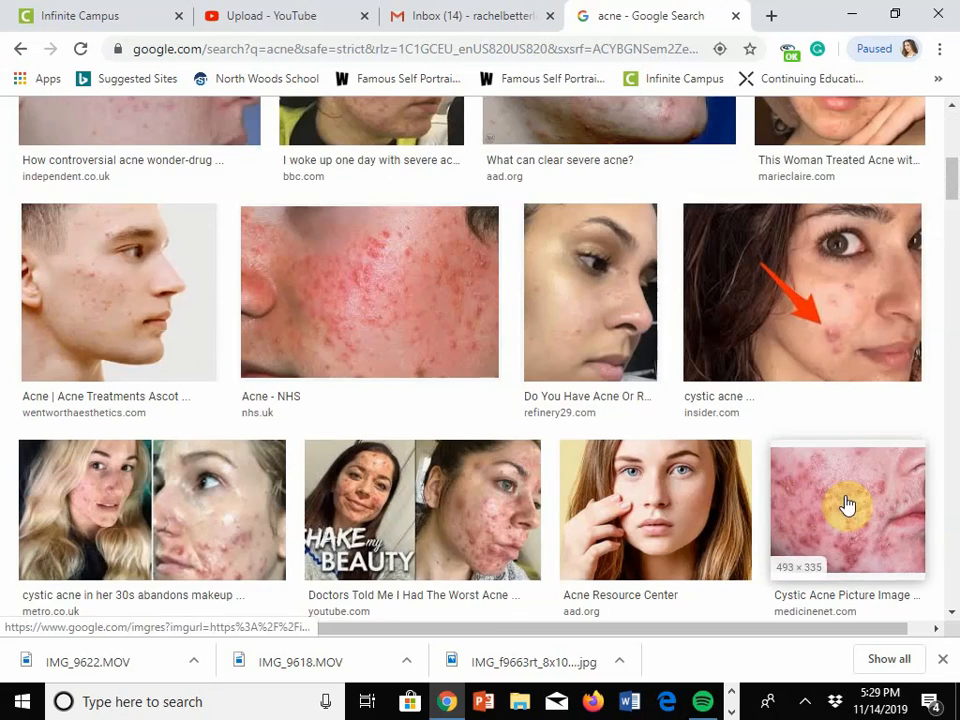
pyautogui.scroll(-3, 846, 506)
pyautogui.scroll(2, 780, 392)
pyautogui.scroll(-3, 679, 506)
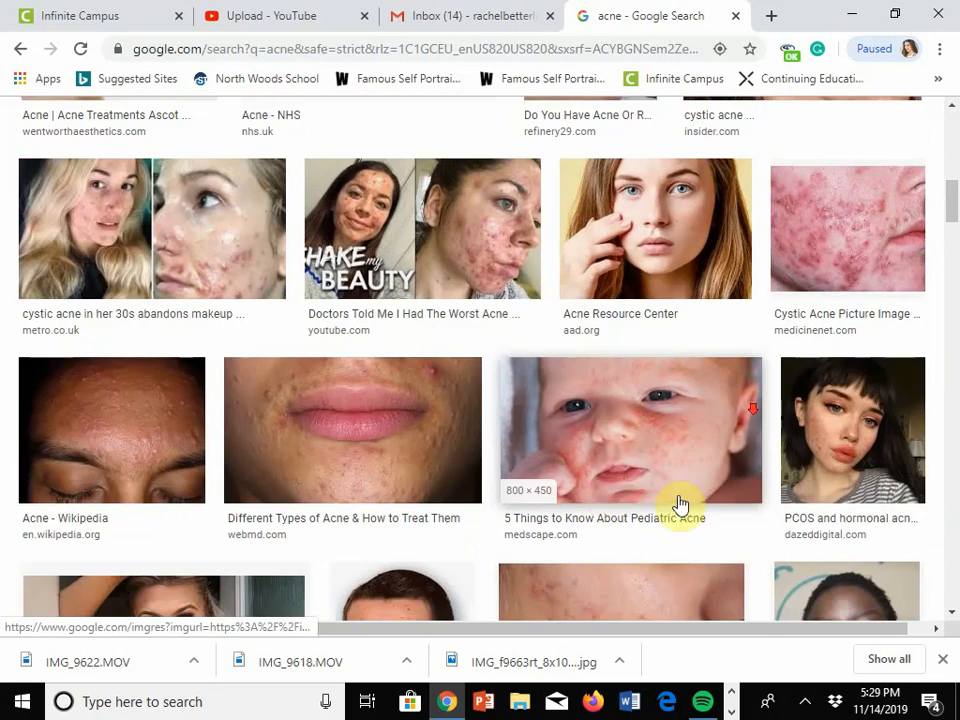
pyautogui.scroll(3, 480, 372)
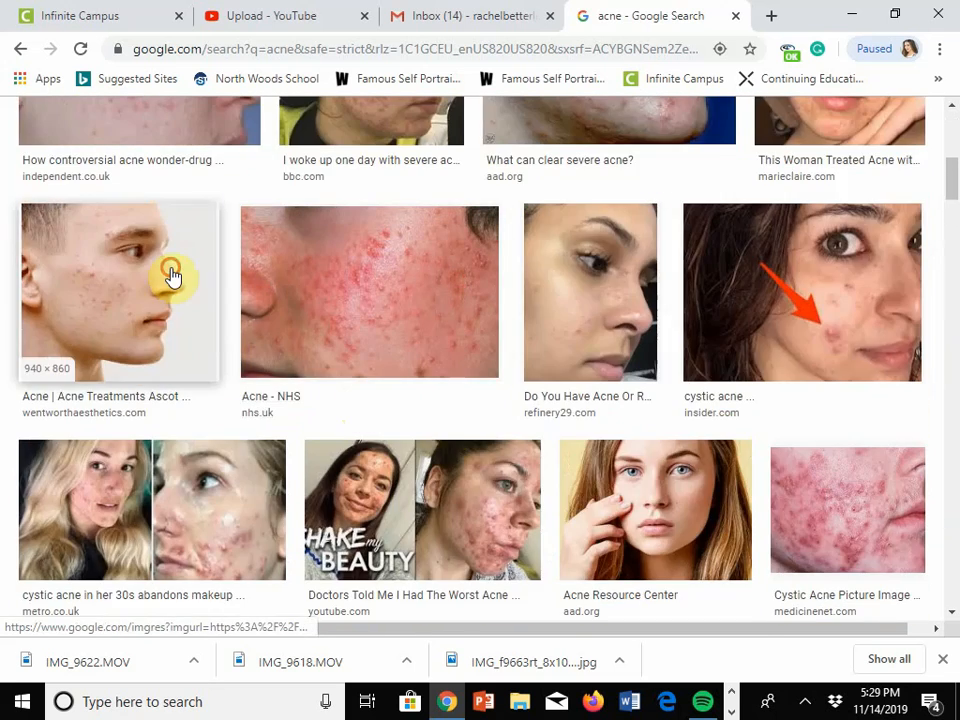
pyautogui.click(171, 274)
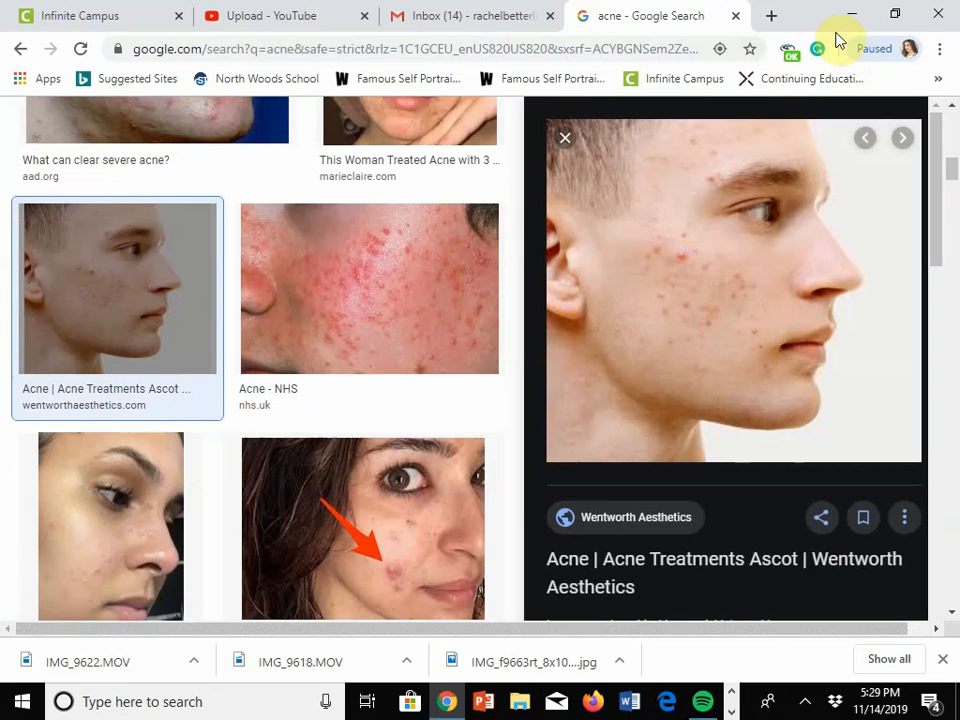
pyautogui.moveTo(814, 17); pyautogui.dragTo(333, 103)
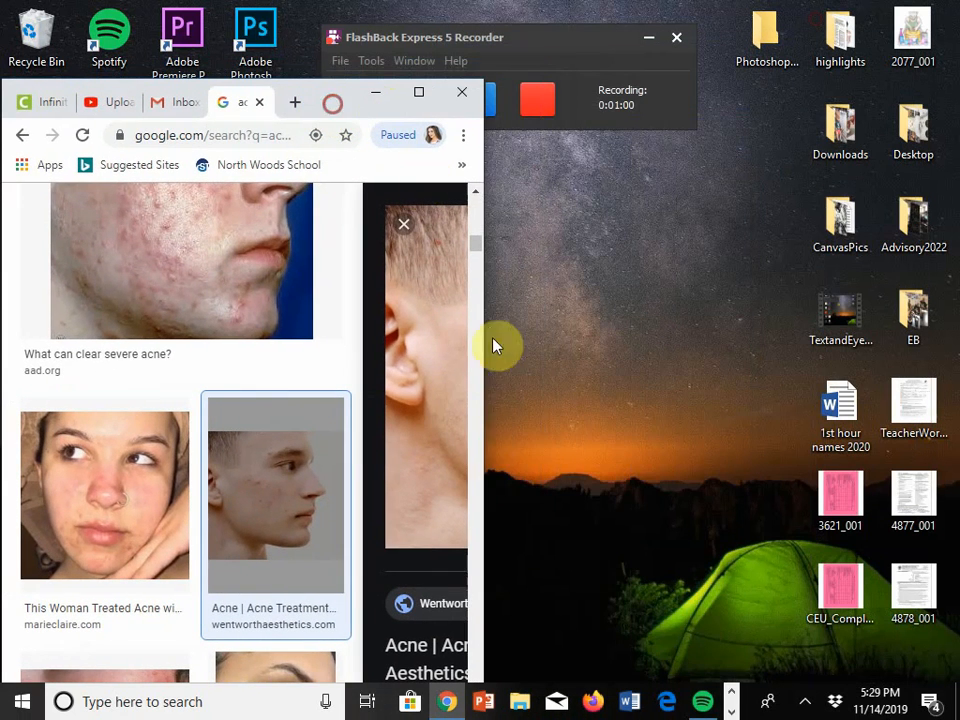
pyautogui.rightClick(433, 385)
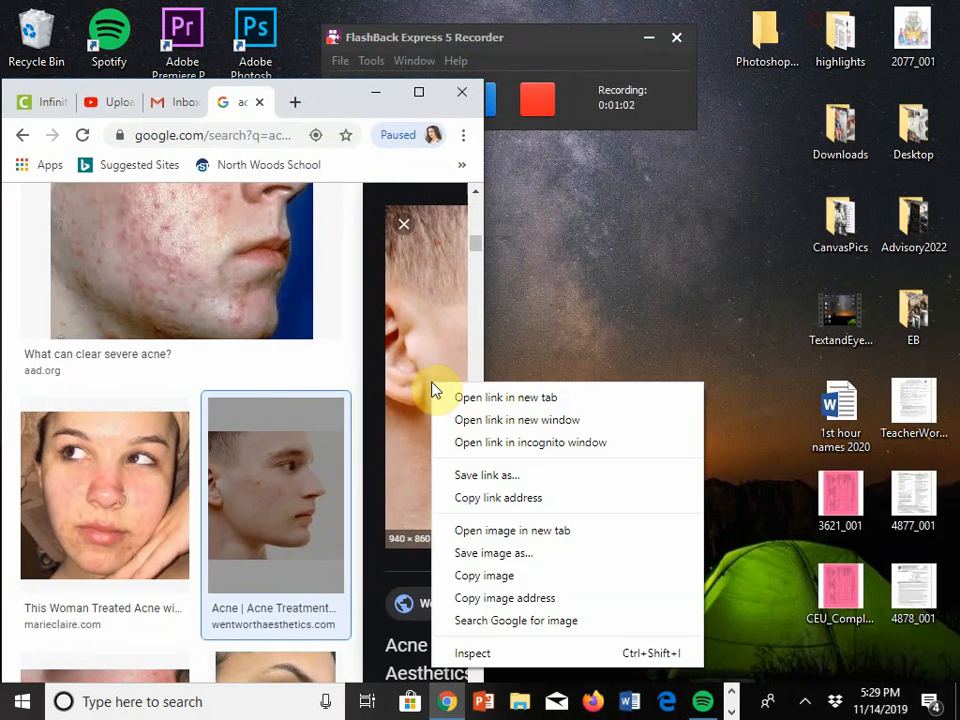
pyautogui.click(519, 565)
pyautogui.scroll(3, 80, 270)
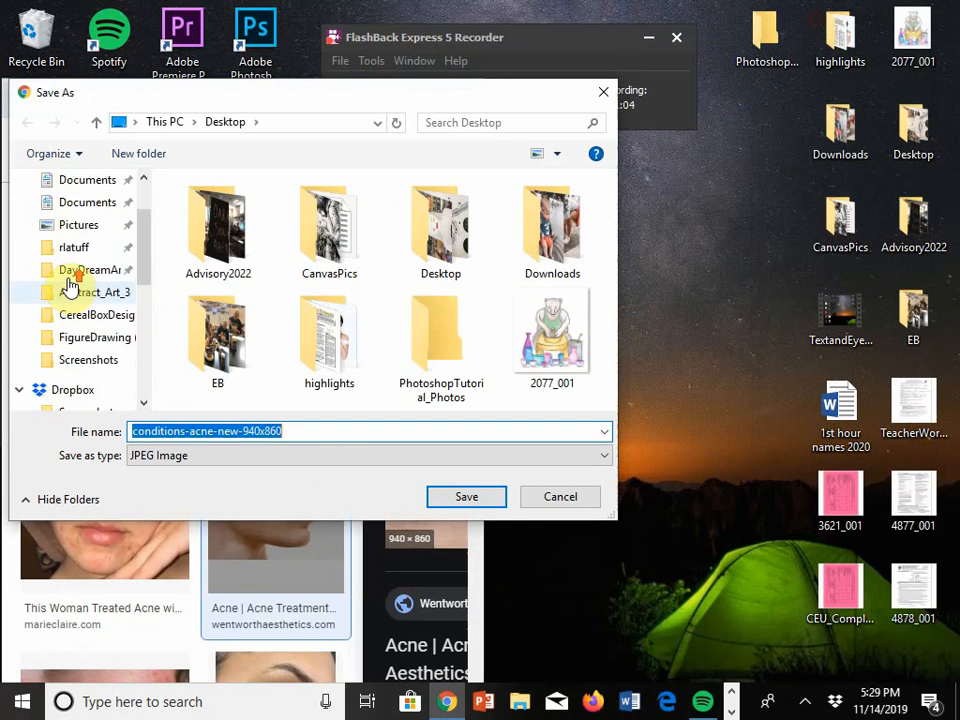
pyautogui.click(86, 242)
pyautogui.click(265, 433)
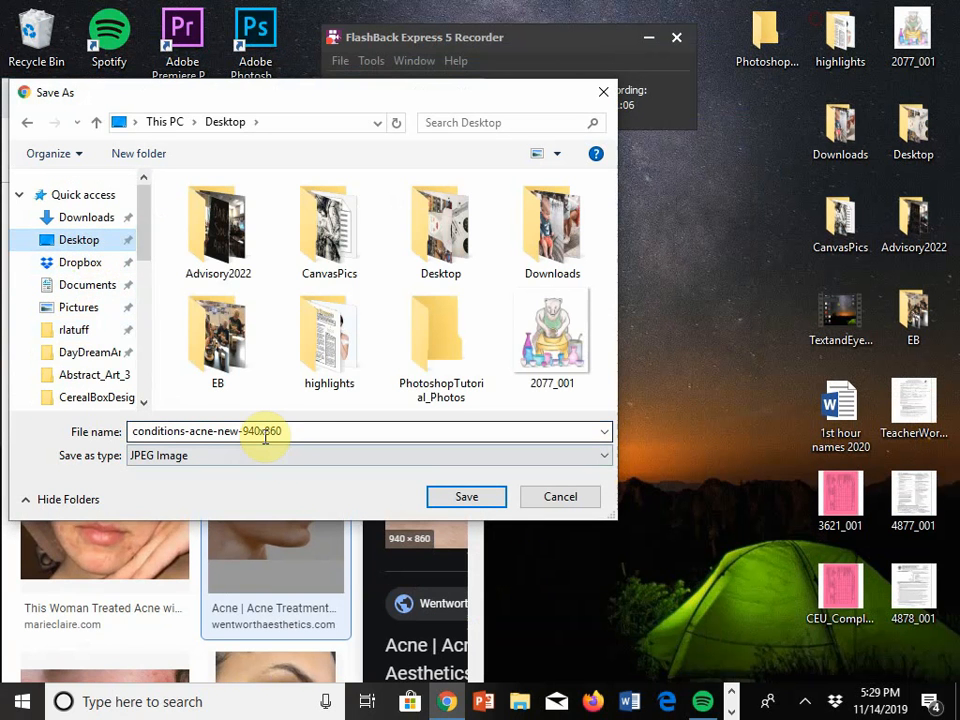
pyautogui.click(611, 97)
# Step: Copy the previewed photo from the browser onto the desktop, minimize the browser and reposition the photo's icon
pyautogui.moveTo(428, 373); pyautogui.dragTo(610, 315)
pyautogui.click(386, 96)
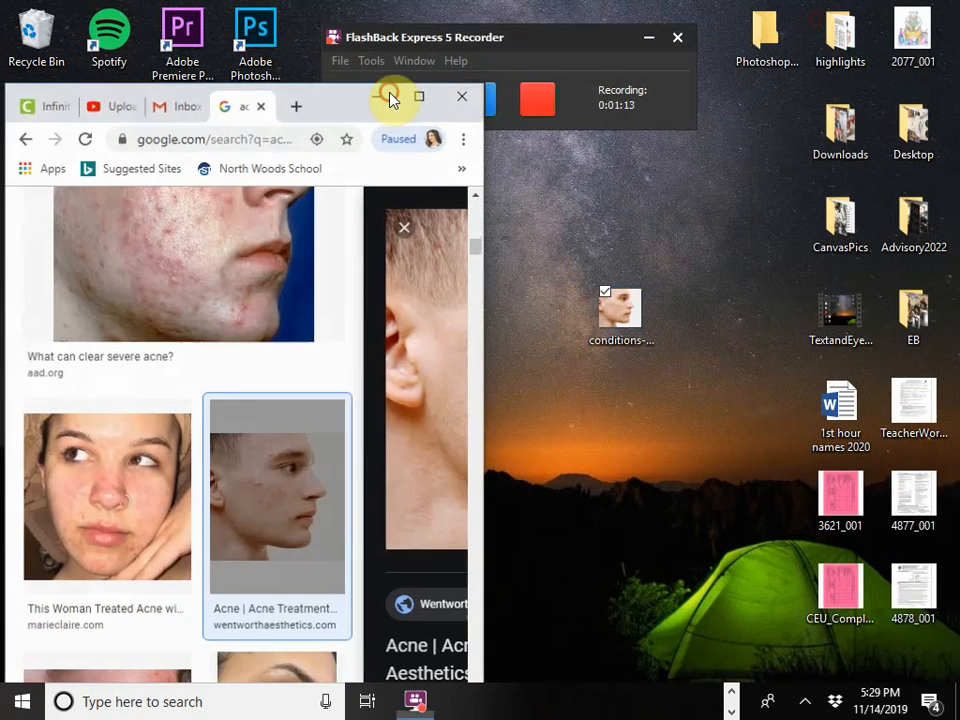
pyautogui.moveTo(593, 320); pyautogui.dragTo(525, 333)
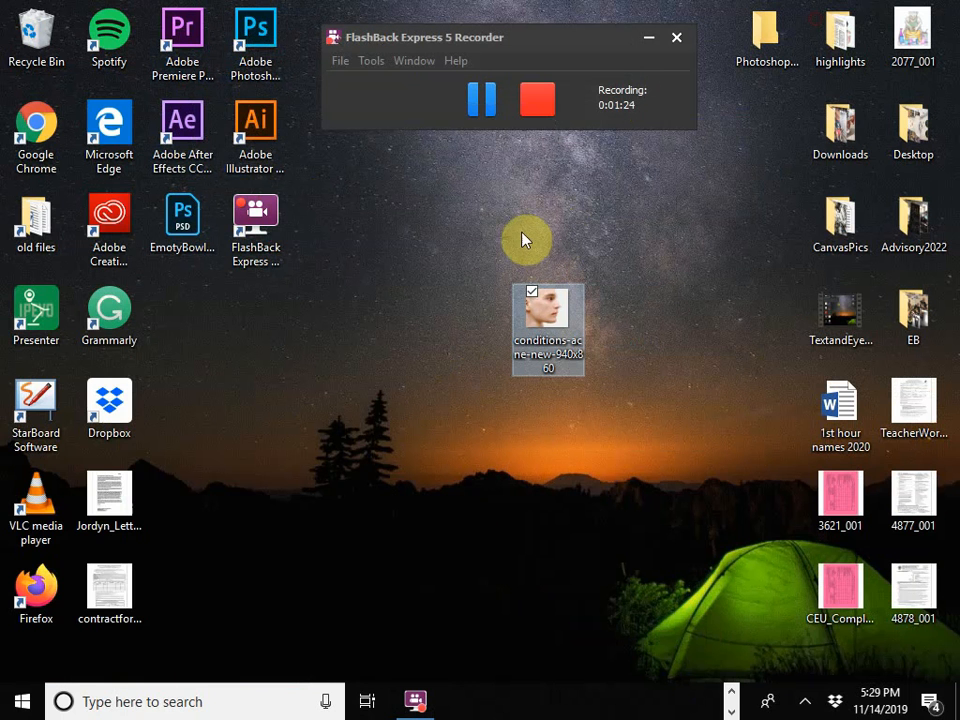
# Step: Search the installed apps for "pho" and launch Adobe Photoshop CC 2018
pyautogui.click(22, 704)
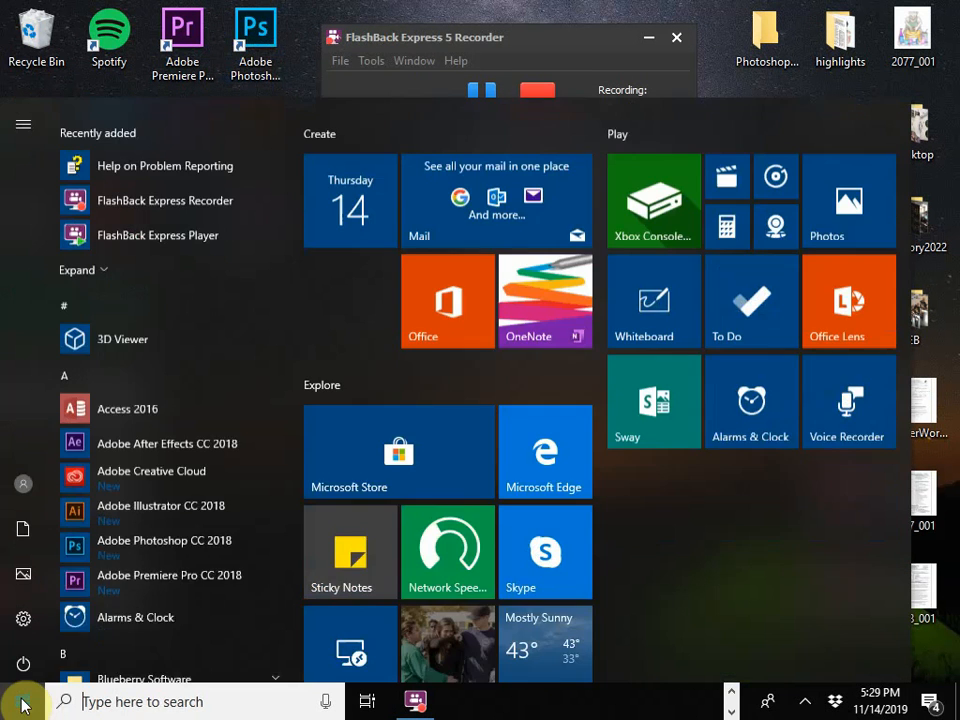
pyautogui.click(131, 698)
pyautogui.write('pho')
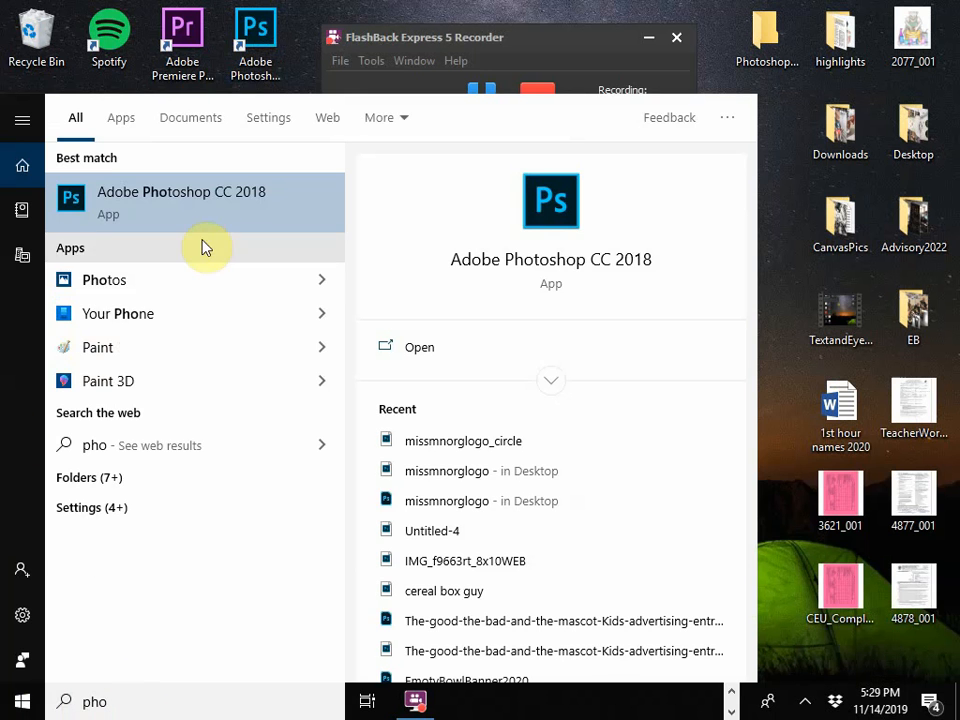
pyautogui.click(212, 208)
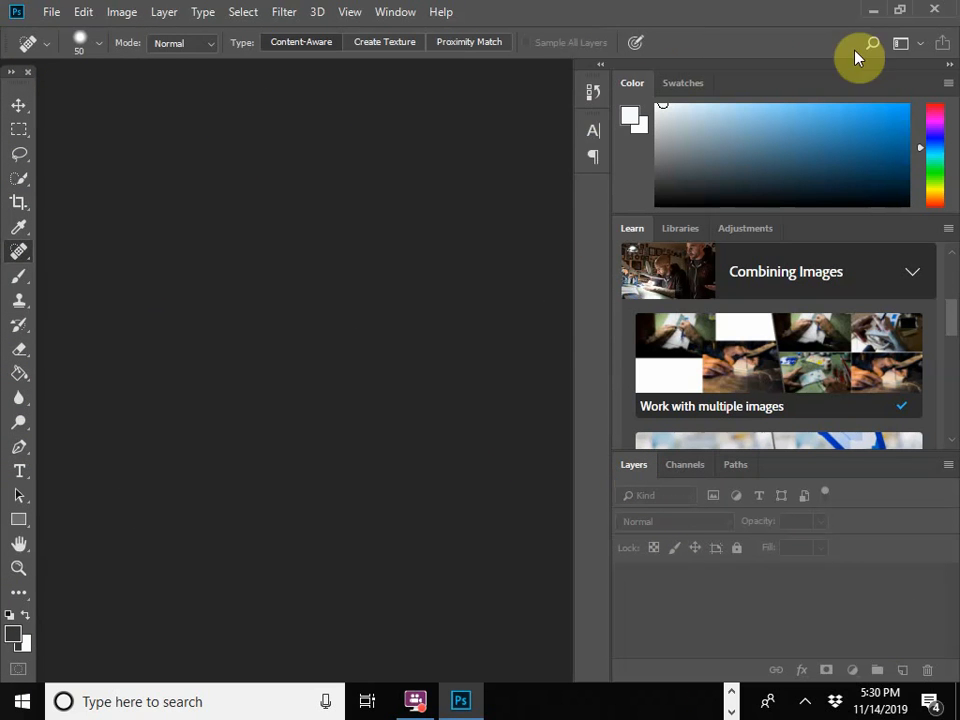
# Step: Open the image conditions-acne-new-940x860 from the Desktop folder
pyautogui.click(50, 12)
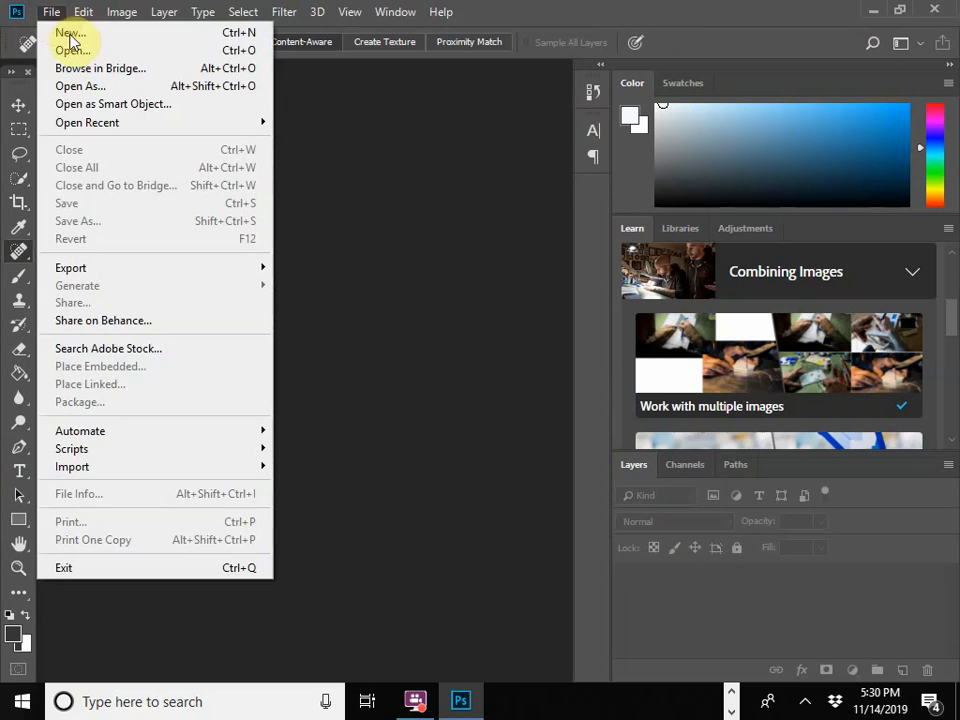
pyautogui.click(76, 50)
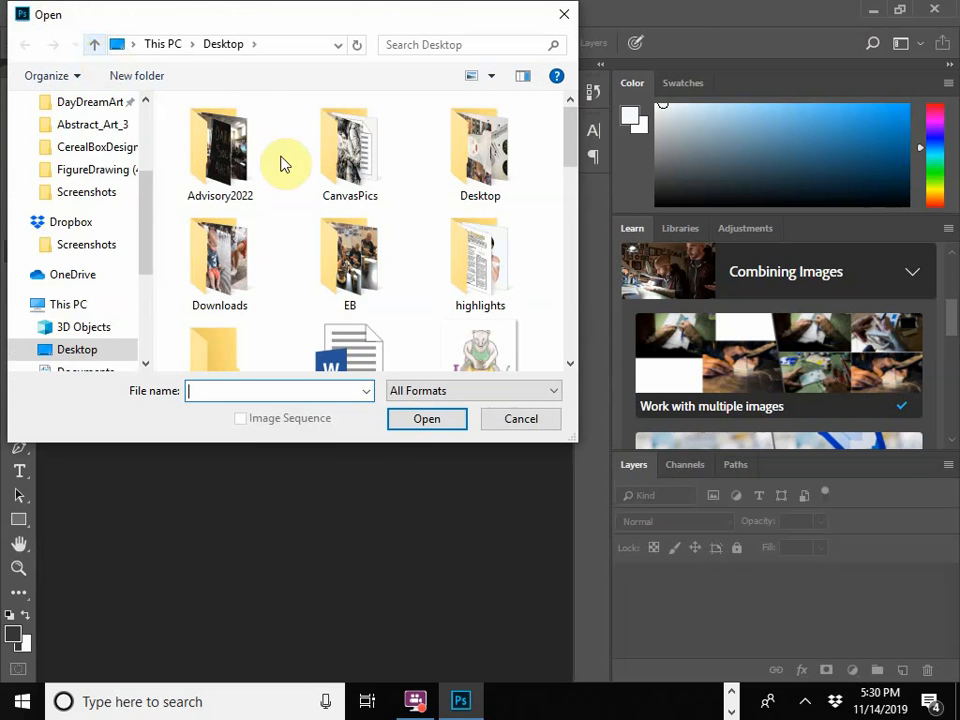
pyautogui.scroll(3, 122, 222)
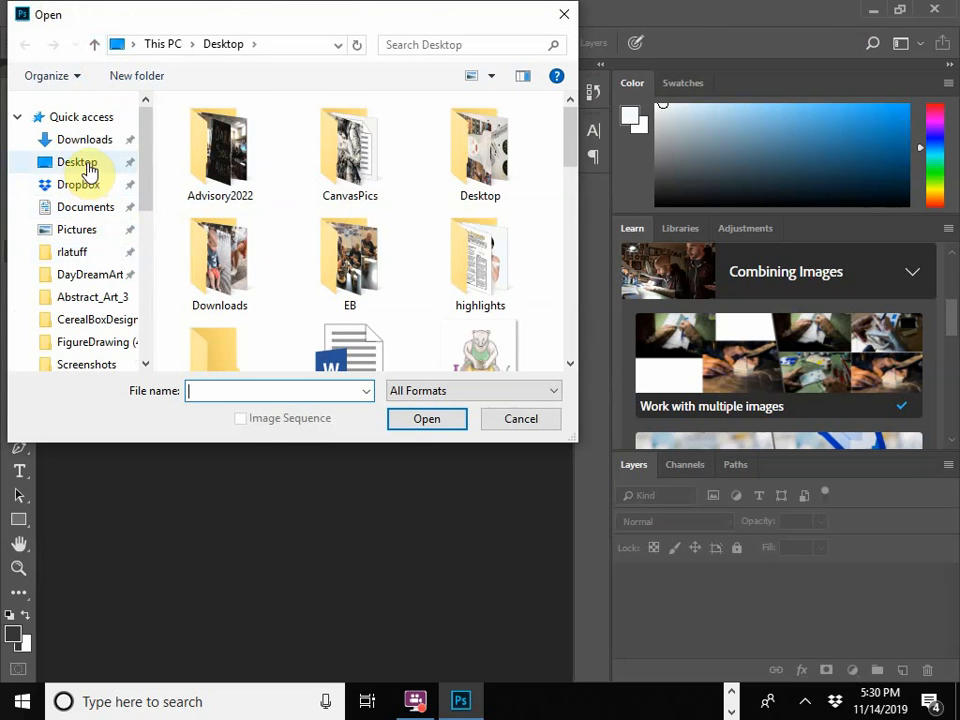
pyautogui.click(77, 167)
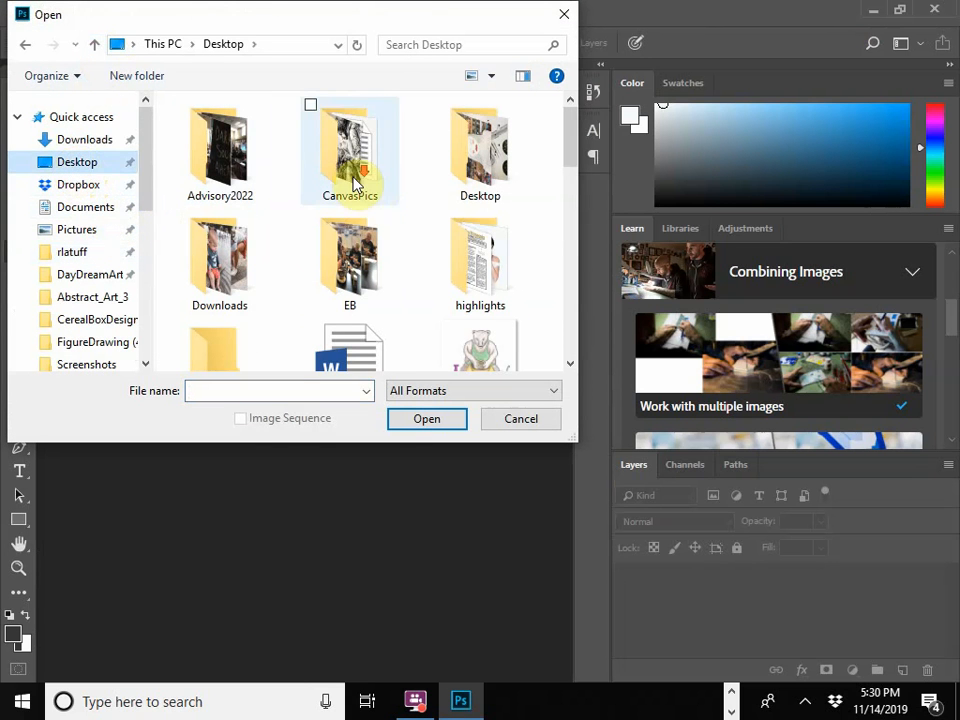
pyautogui.scroll(-5, 352, 180)
pyautogui.scroll(6, 370, 290)
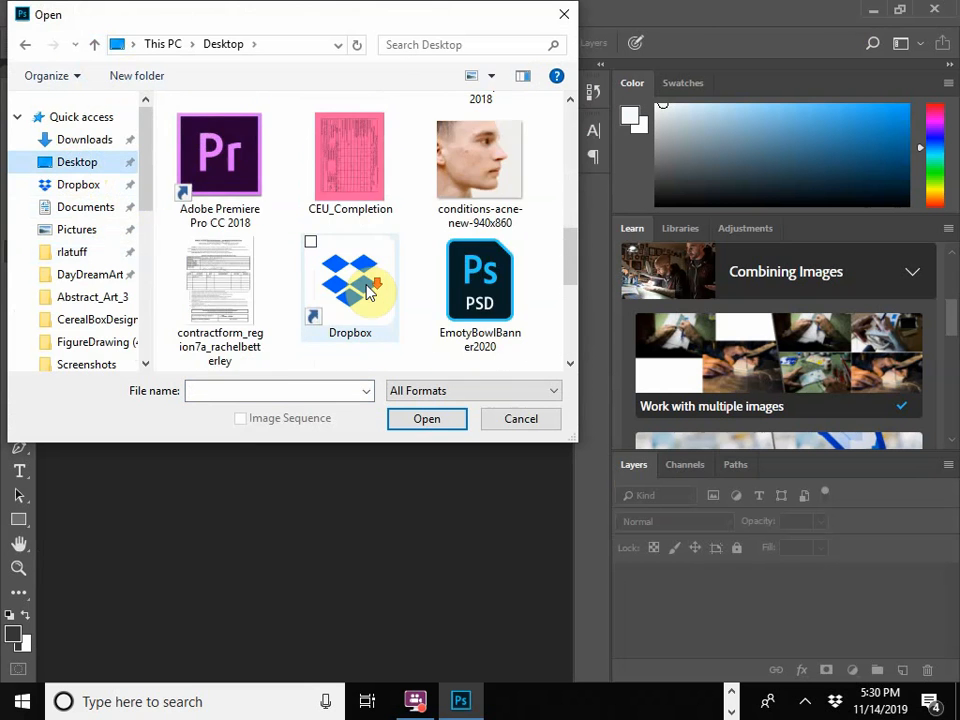
pyautogui.doubleClick(480, 290)
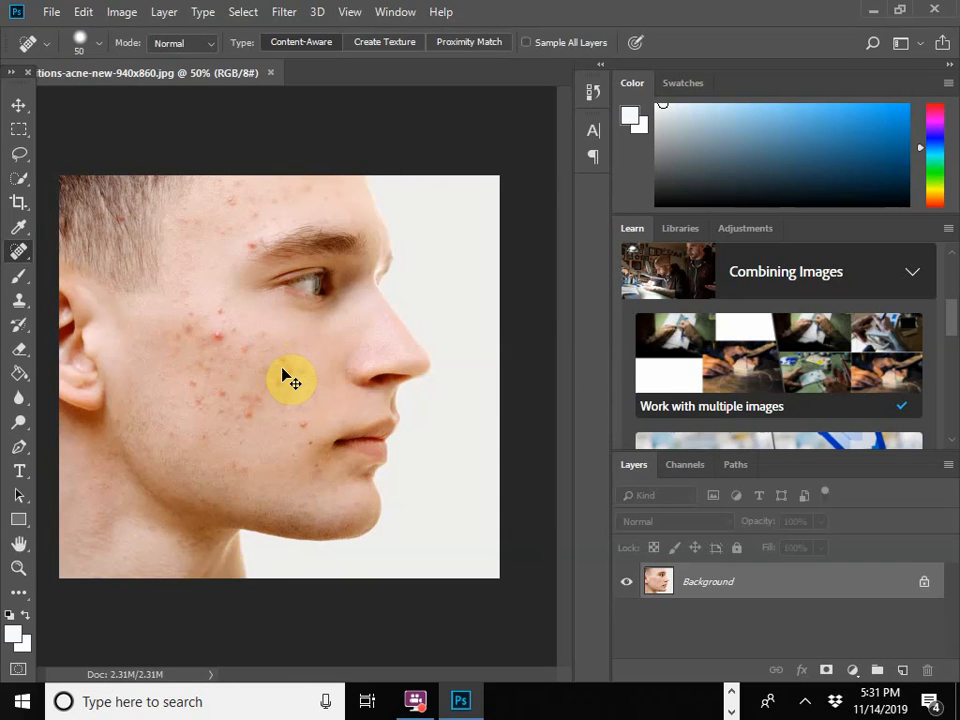
# Step: Examine the blemishes on the cheek and forehead at several magnifications, finishing at 100% zoom
pyautogui.scroll(4, 283, 377)
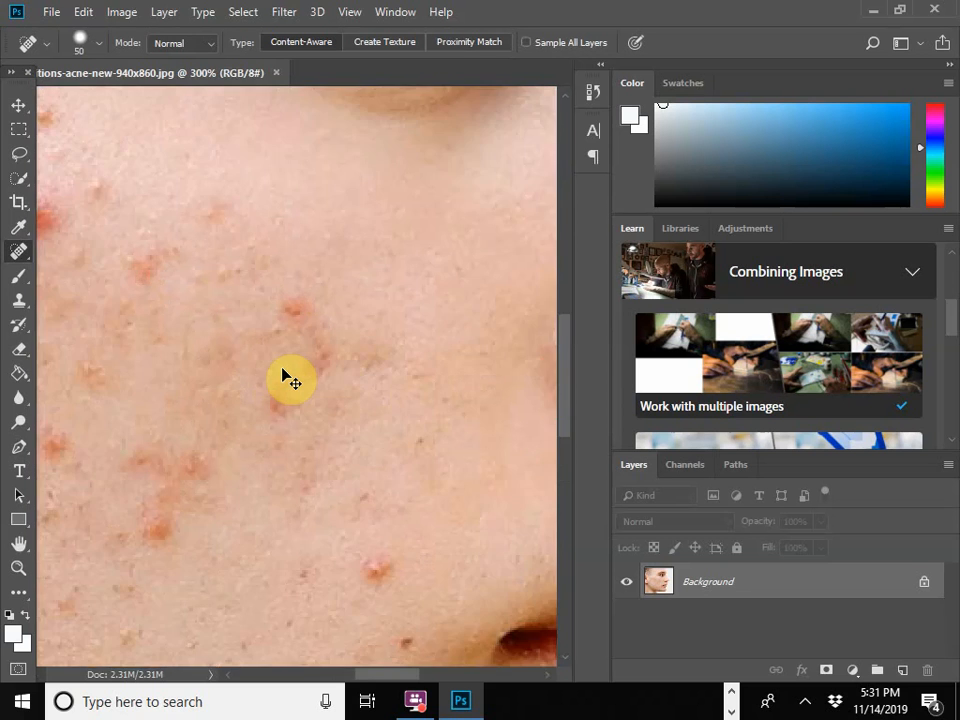
pyautogui.scroll(3, 283, 377)
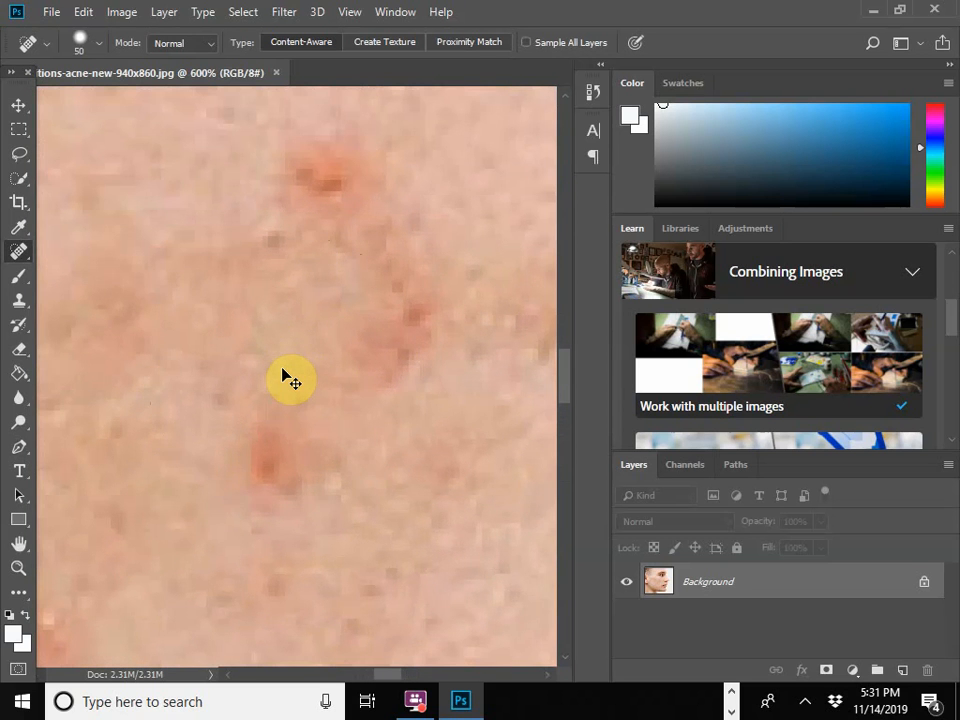
pyautogui.scroll(-7, 283, 377)
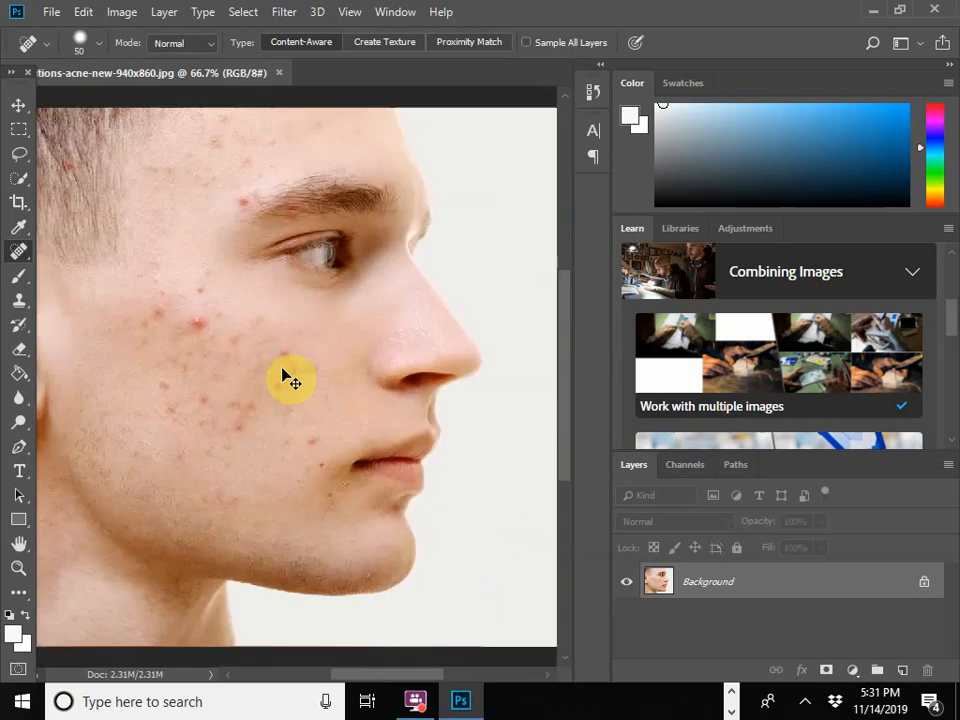
pyautogui.scroll(-6, 283, 370)
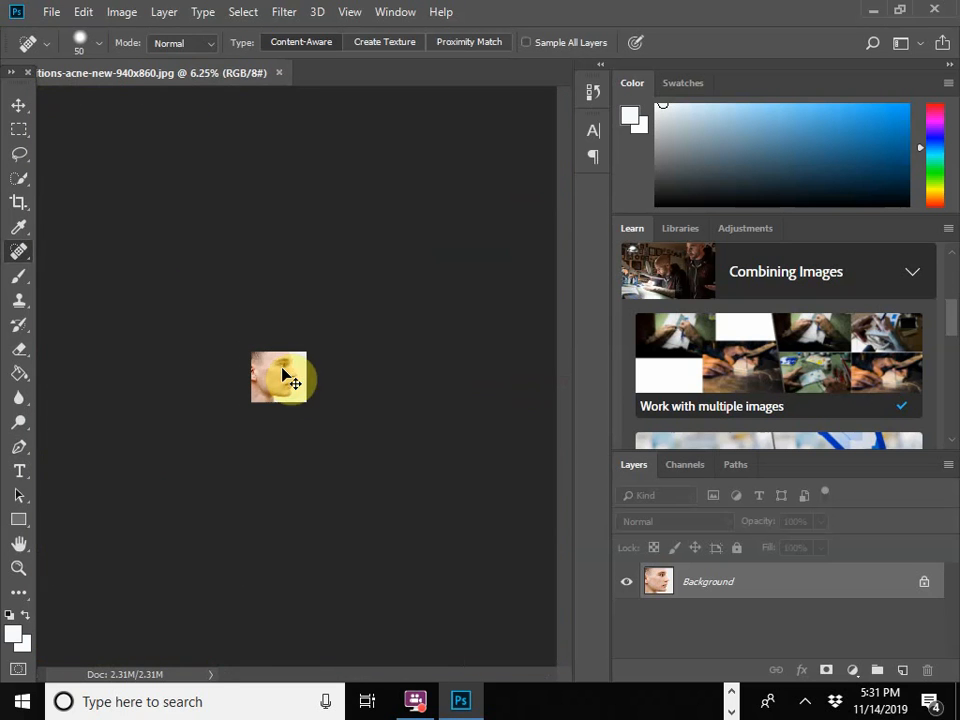
pyautogui.scroll(7, 283, 370)
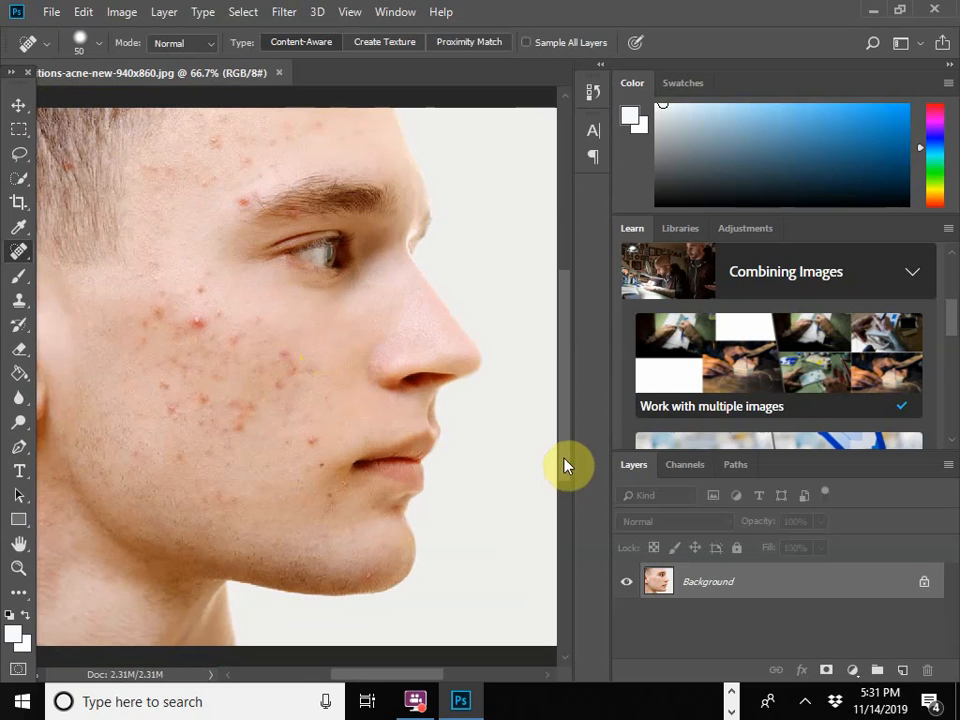
pyautogui.moveTo(565, 459)
pyautogui.mouseDown()
pyautogui.moveTo(568, 469)
pyautogui.moveTo(568, 458)
pyautogui.mouseUp()
pyautogui.moveTo(398, 674); pyautogui.dragTo(384, 674)
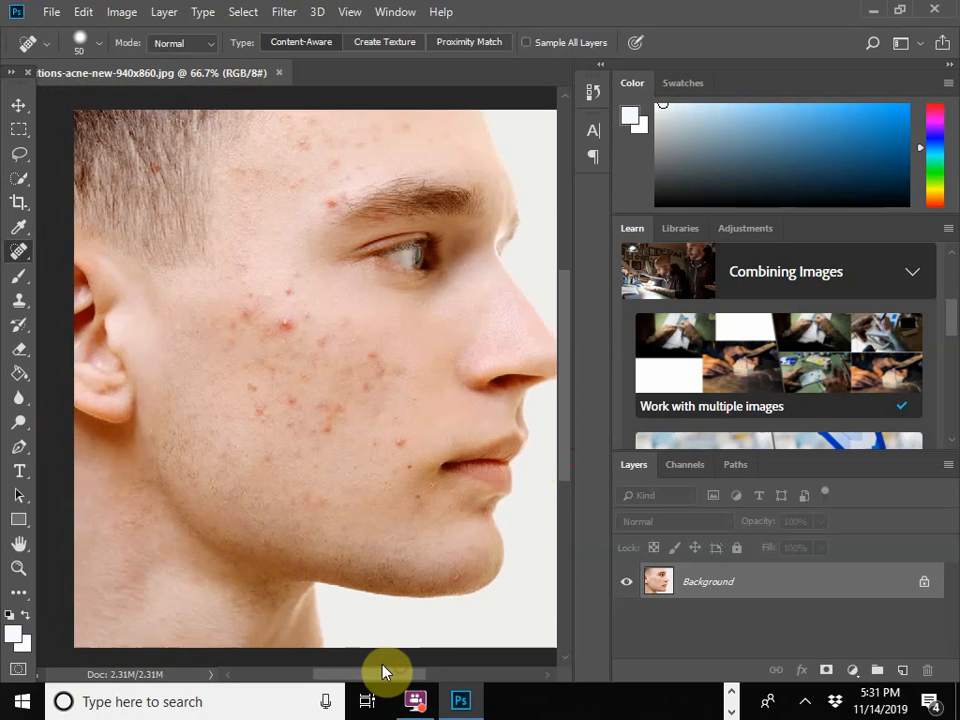
pyautogui.hotkey('ctrl', '+')
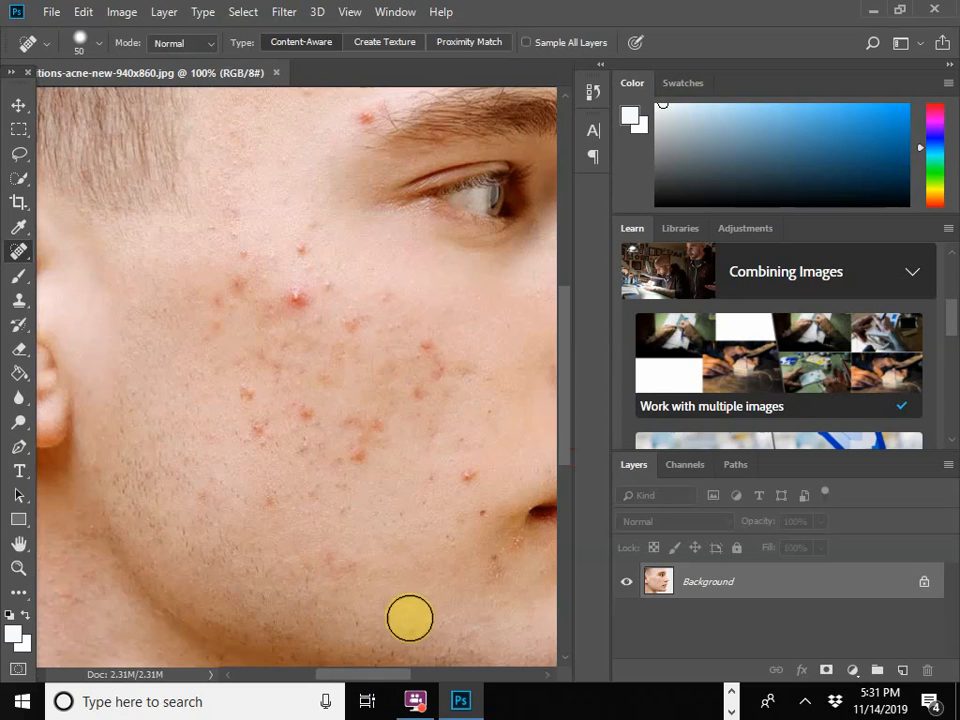
pyautogui.scroll(-3, 499, 380)
pyautogui.scroll(1, 488, 418)
pyautogui.scroll(3, 487, 418)
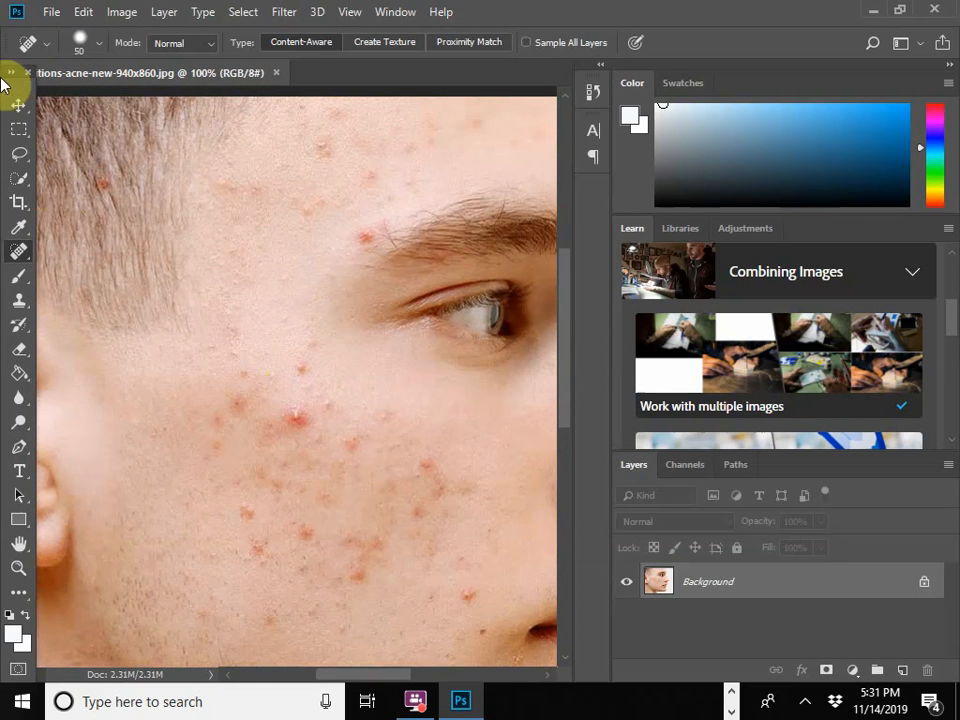
# Step: Activate the Spot Healing Brush tool for removing the skin blemishes
pyautogui.click(22, 260)
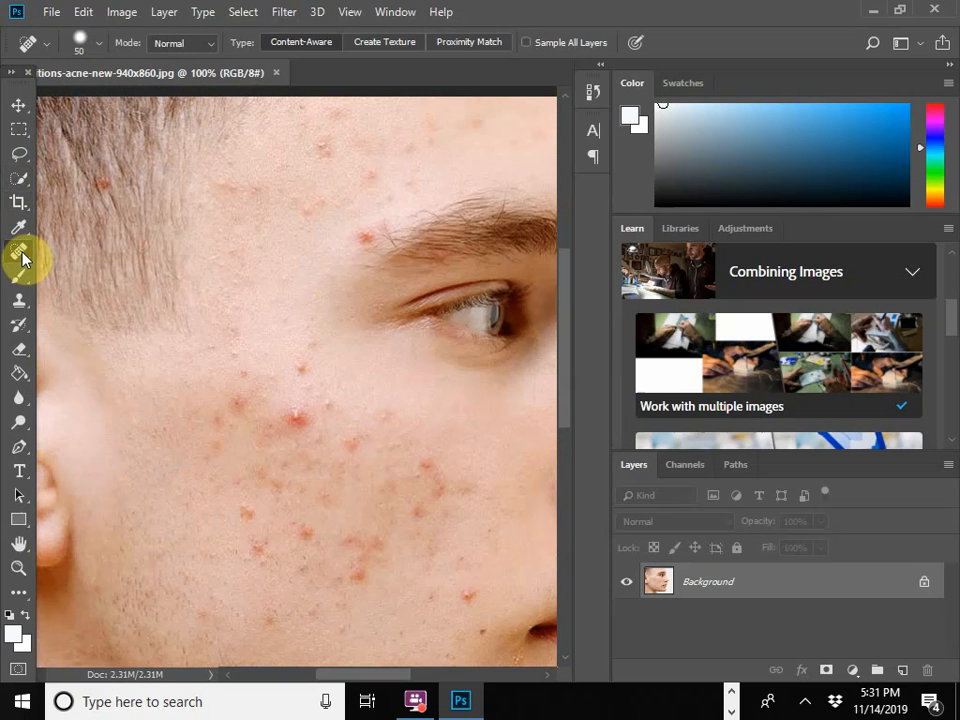
pyautogui.click(19, 233)
pyautogui.click(19, 254)
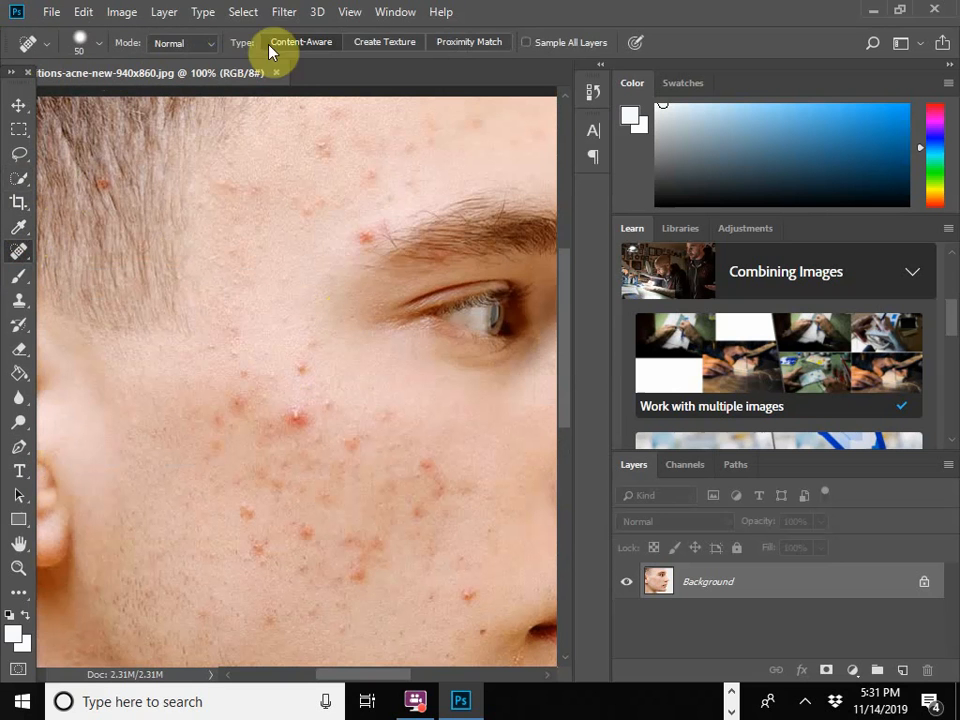
# Step: Try one healing stroke over the eye area with a 432 px brush and undo it
pyautogui.click(100, 44)
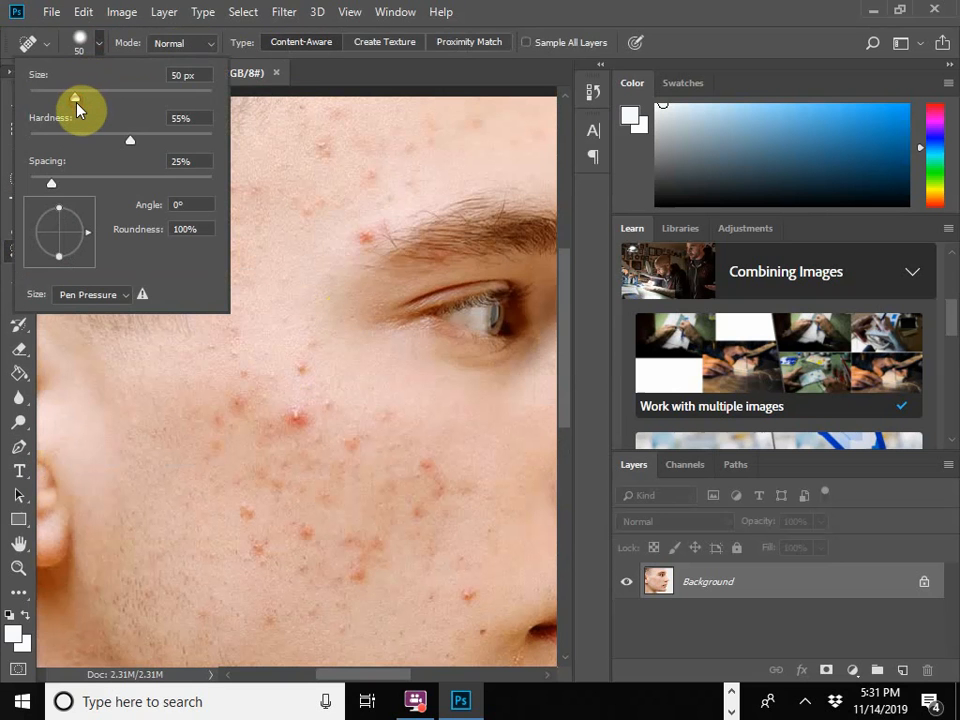
pyautogui.moveTo(76, 101); pyautogui.dragTo(187, 97)
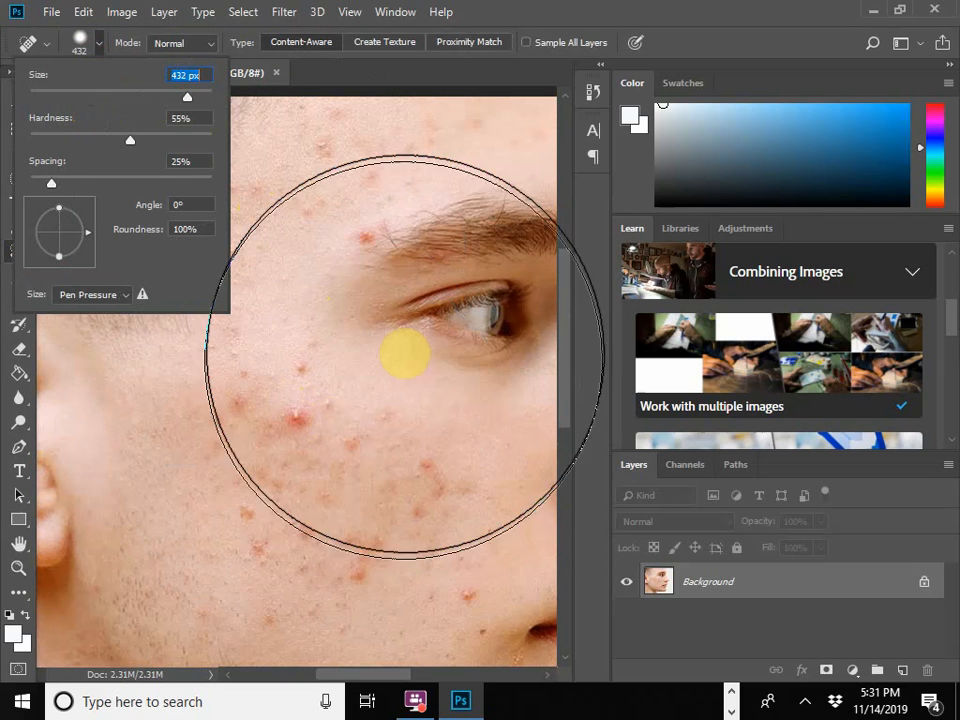
pyautogui.moveTo(411, 336); pyautogui.dragTo(412, 339)
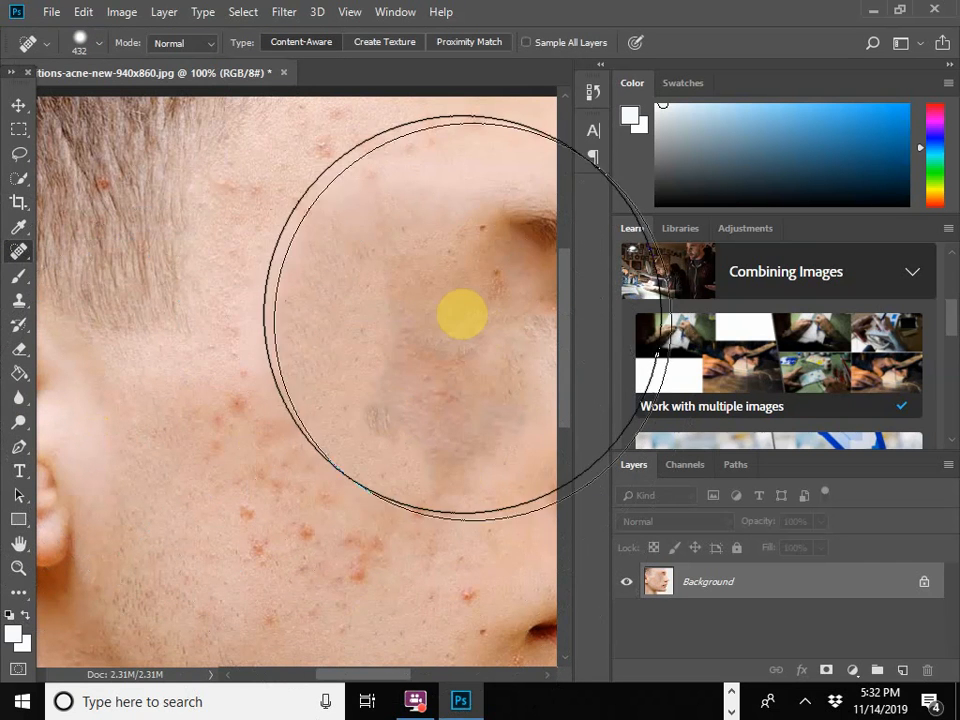
pyautogui.hotkey('ctrl', '-')
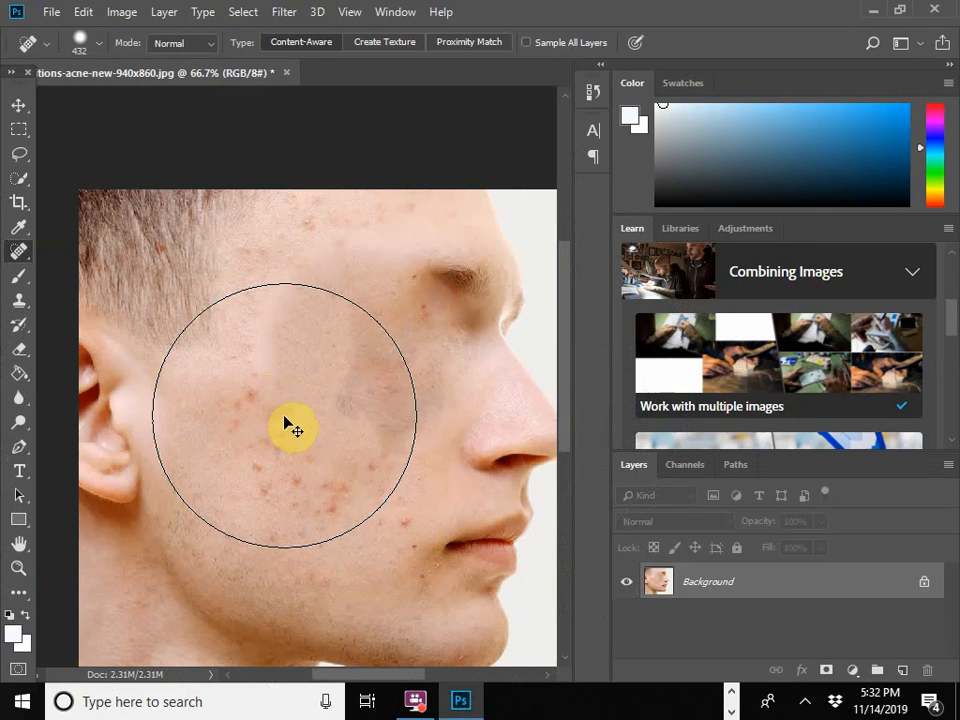
pyautogui.hotkey('ctrl', 'z')
pyautogui.click(52, 12)
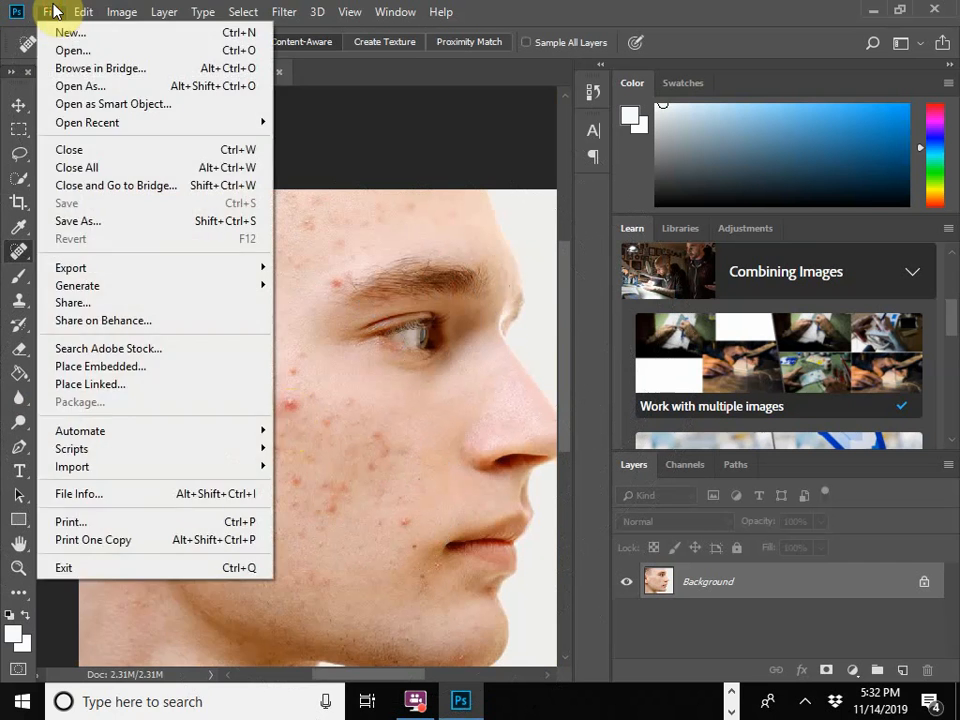
pyautogui.moveTo(87, 12)
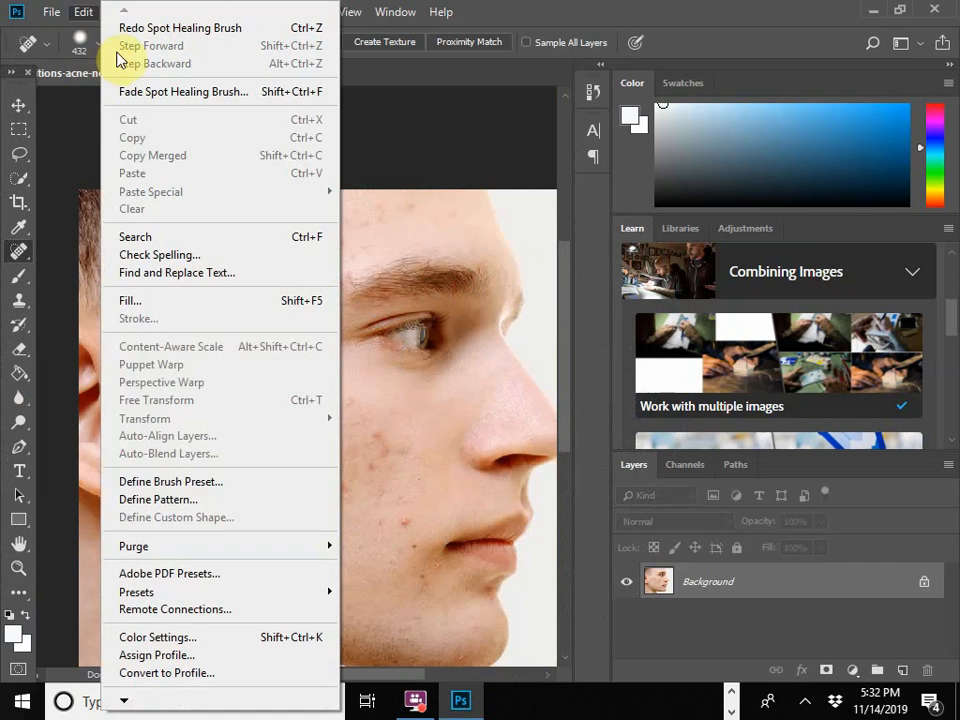
pyautogui.click(92, 9)
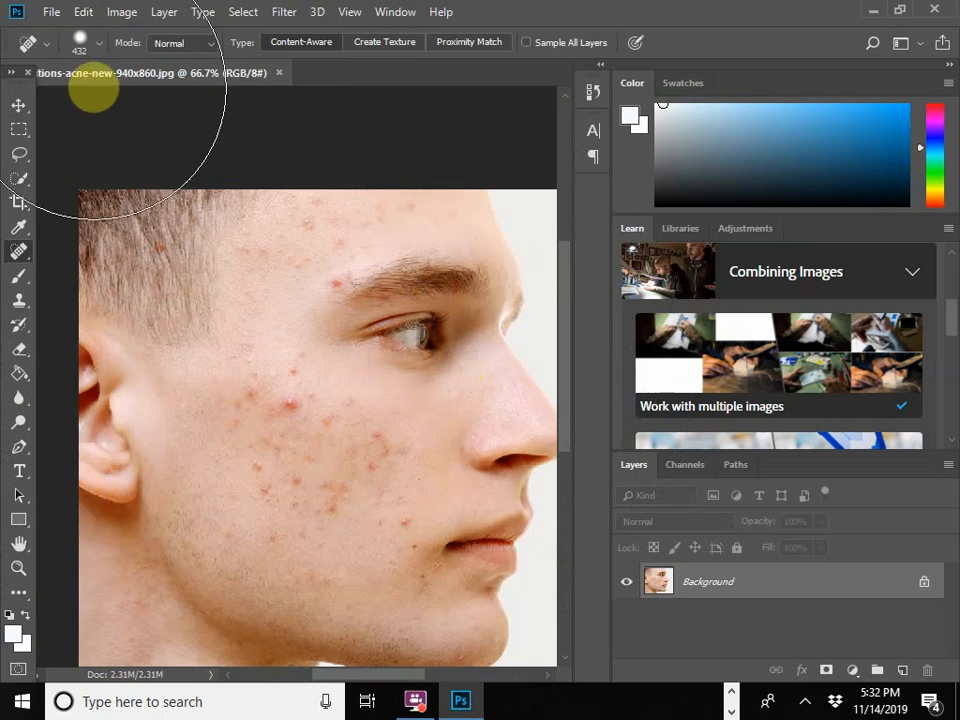
# Step: Set the Spot Healing Brush to a size of 25 px with 100% hardness
pyautogui.click(84, 42)
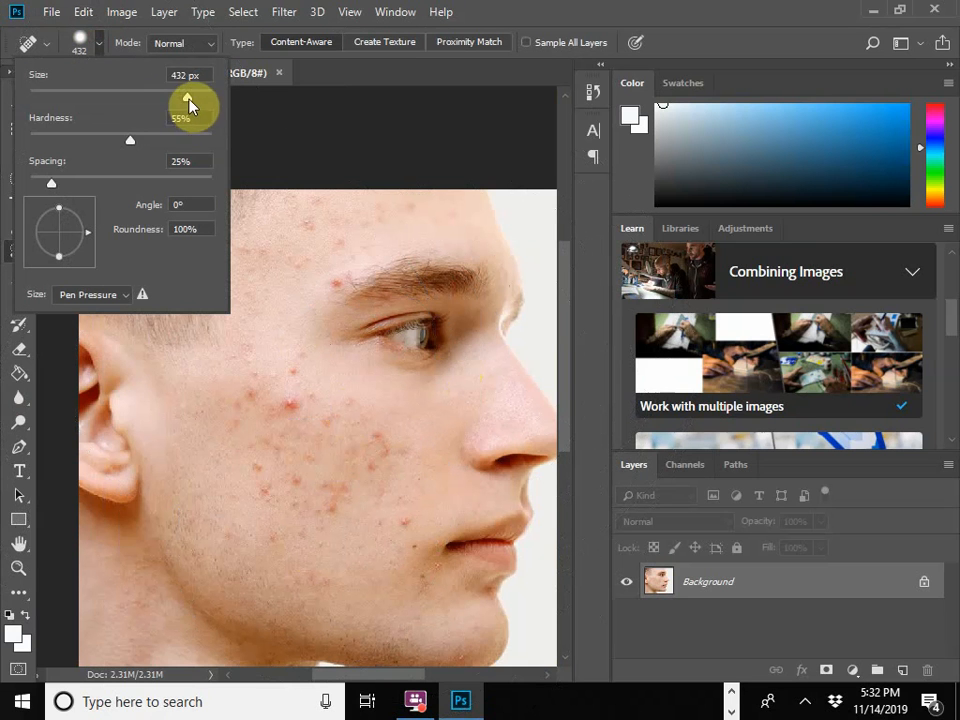
pyautogui.moveTo(188, 100); pyautogui.dragTo(48, 96)
pyautogui.moveTo(49, 95); pyautogui.dragTo(51, 98)
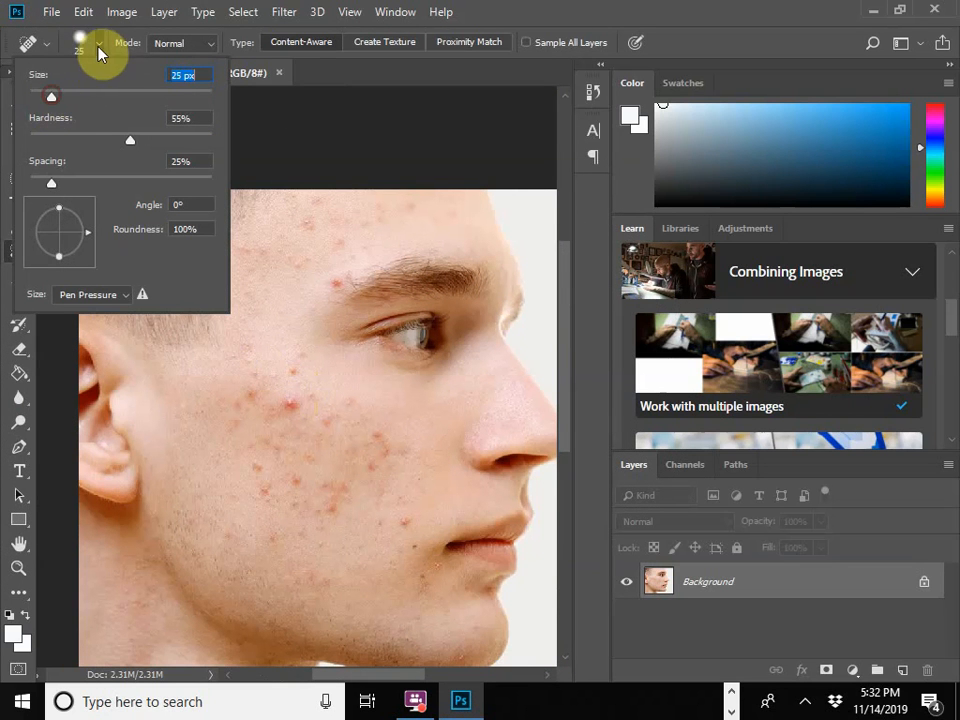
pyautogui.click(131, 142)
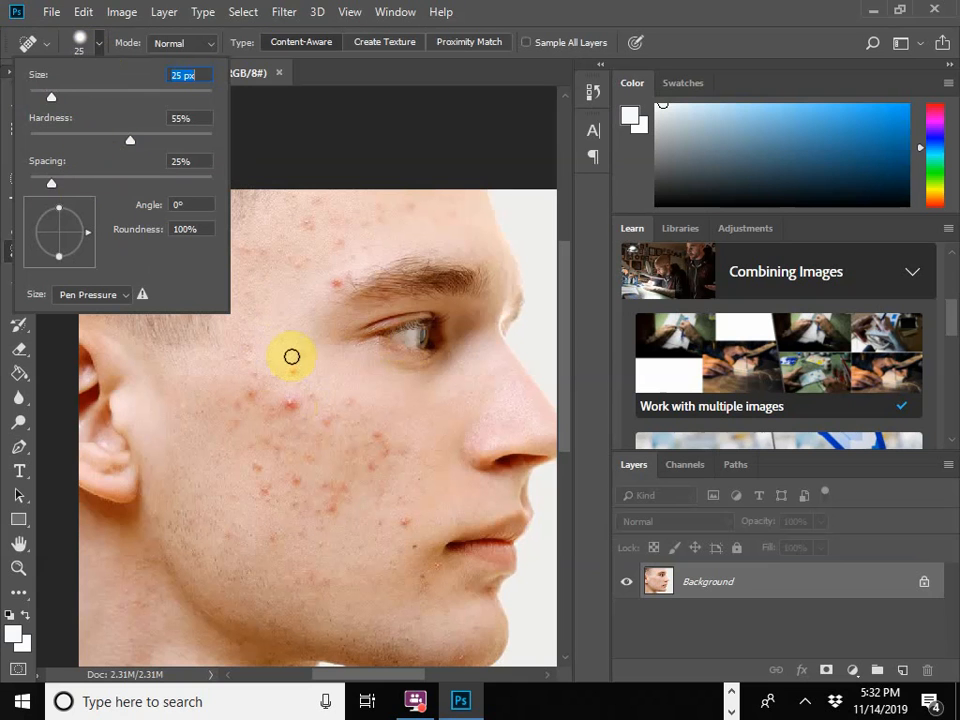
pyautogui.moveTo(132, 147); pyautogui.dragTo(278, 158)
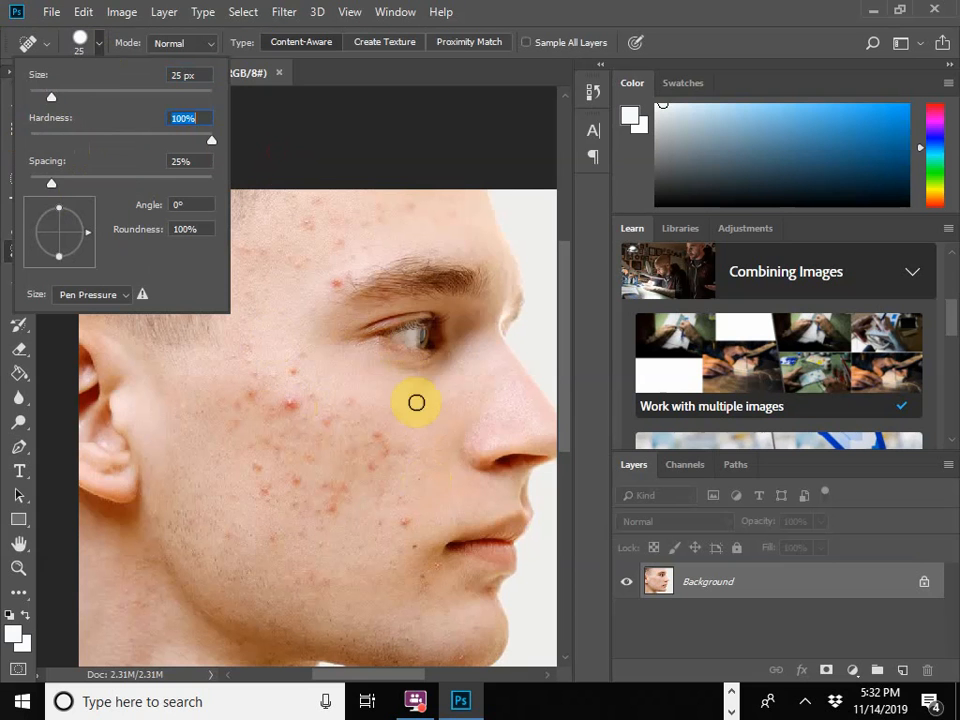
pyautogui.click(507, 468)
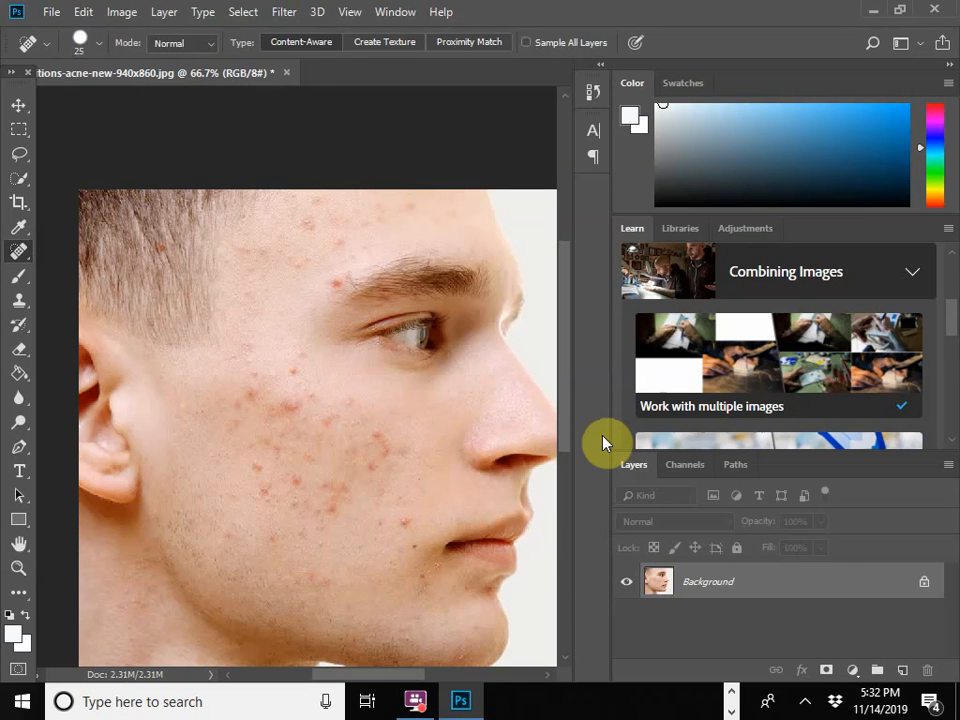
# Step: Lower the healing brush's hardness to 23% for working on the large red cheek blemish at 400% zoom
pyautogui.hotkey('ctrl', '+')
pyautogui.hotkey('ctrl', '+')
pyautogui.hotkey('ctrl', '+')
pyautogui.hotkey('ctrl', '+')
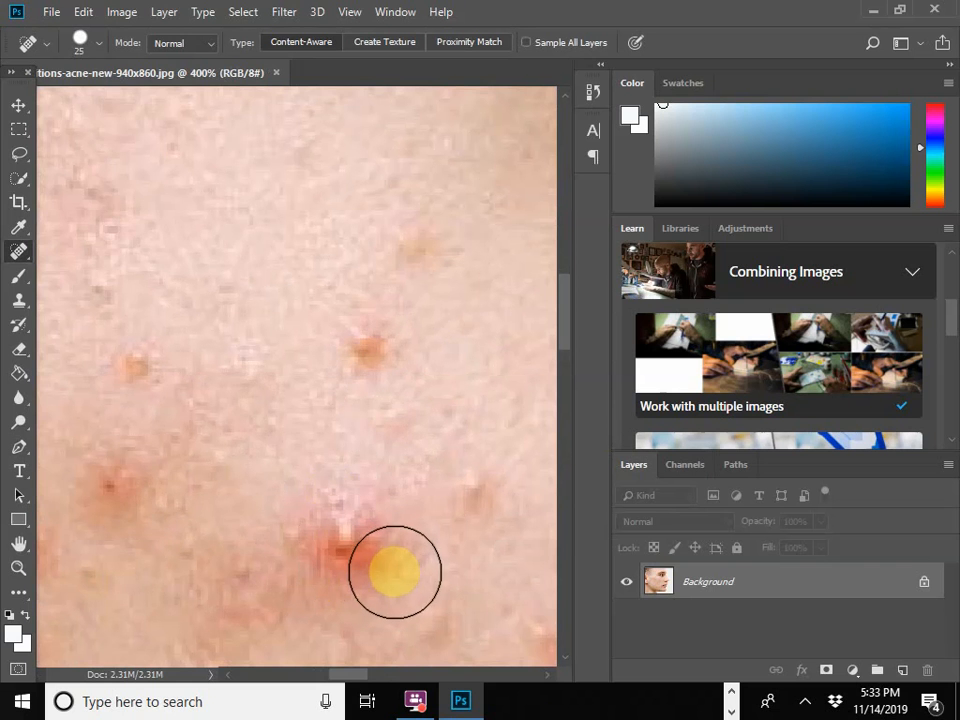
pyautogui.click(80, 40)
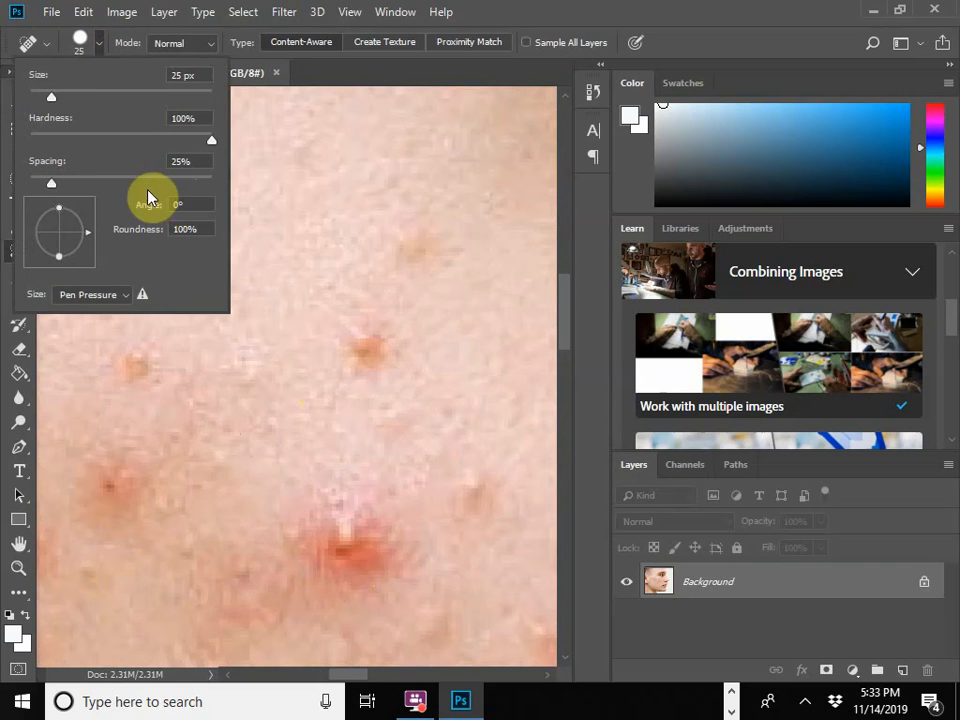
pyautogui.moveTo(211, 145); pyautogui.dragTo(139, 155)
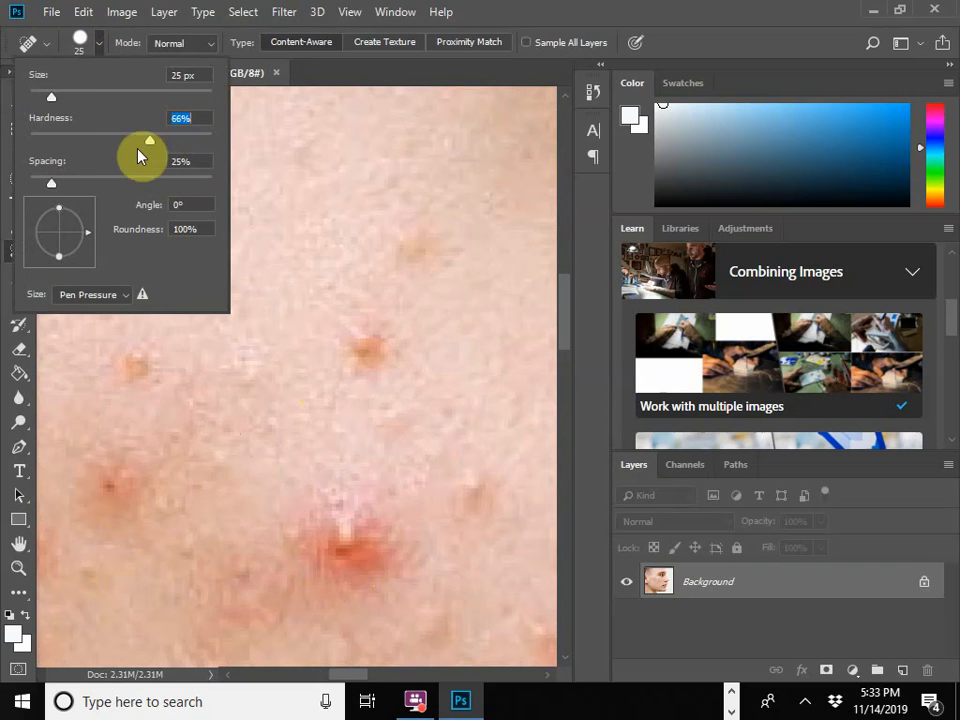
pyautogui.moveTo(82, 162)
pyautogui.mouseDown()
pyautogui.moveTo(64, 156)
pyautogui.moveTo(75, 154)
pyautogui.mouseUp()
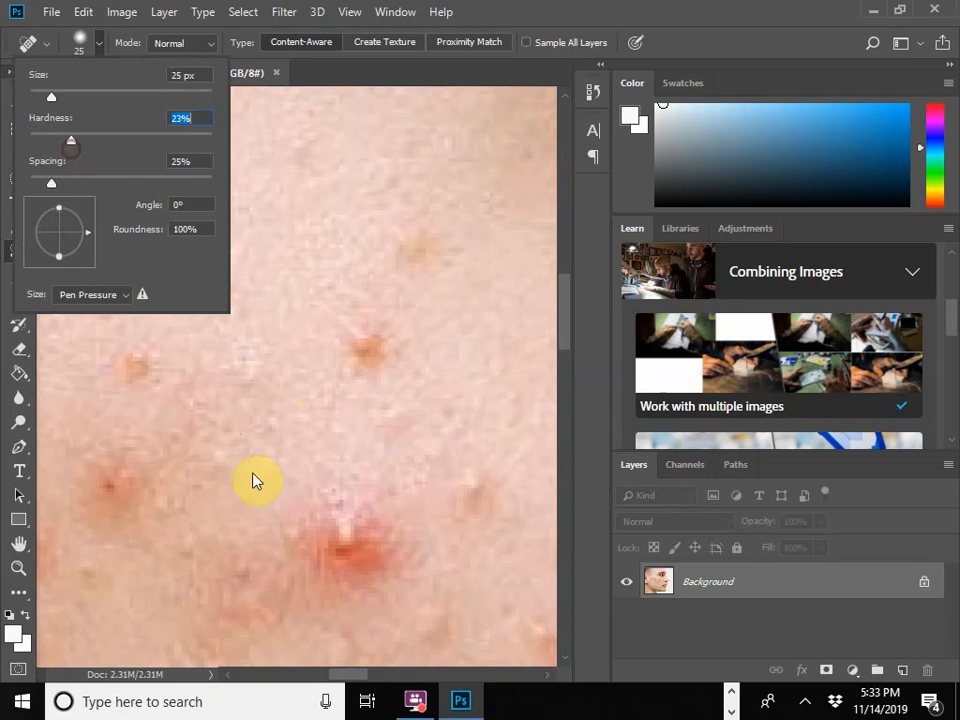
# Step: Heal the large red blemish on the upper cheek with overlapping dabs and a short stroke
pyautogui.click(353, 553)
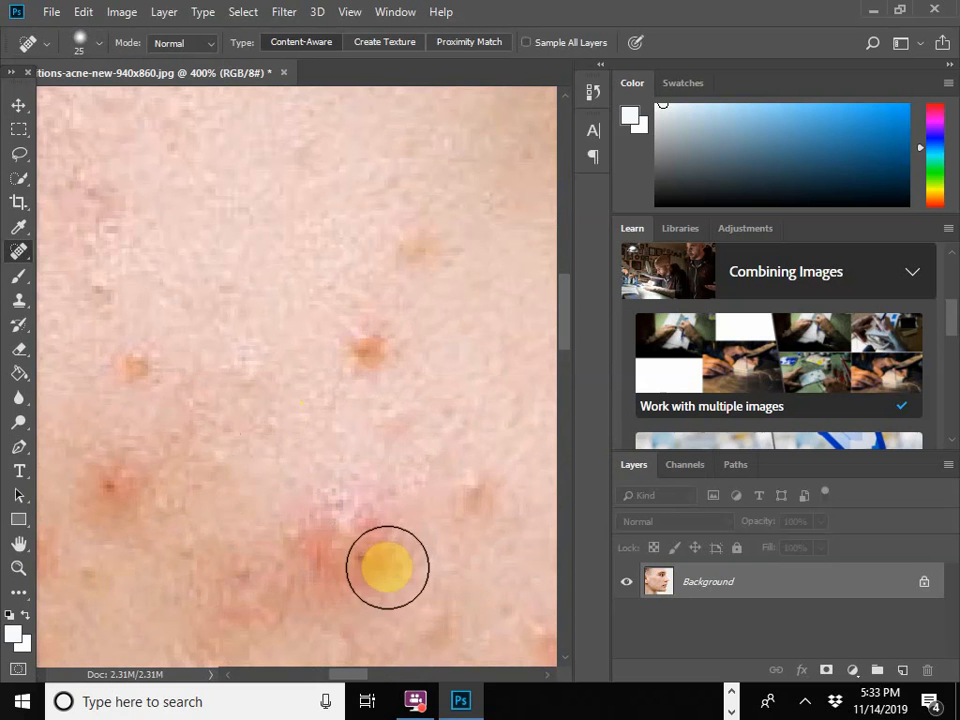
pyautogui.moveTo(383, 558)
pyautogui.mouseDown()
pyautogui.moveTo(340, 577)
pyautogui.moveTo(340, 556)
pyautogui.moveTo(301, 536)
pyautogui.moveTo(343, 532)
pyautogui.mouseUp()
pyautogui.click(347, 568)
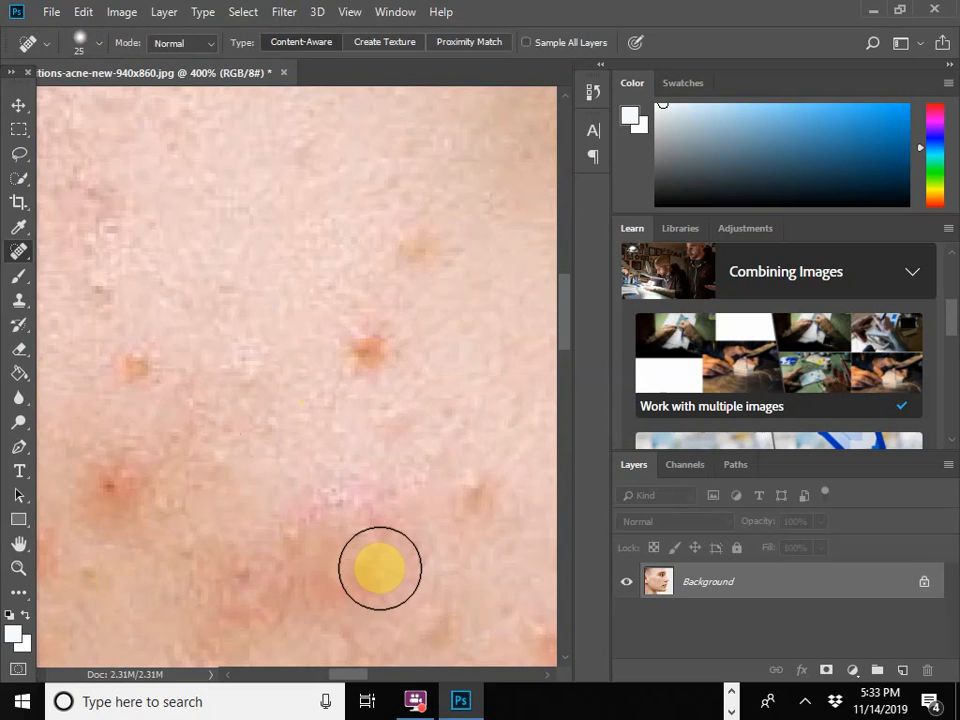
# Step: Increase the brush size to 38 px and heal the spots on the upper cheek below the eye's corner and at the eyebrow's outer end
pyautogui.scroll(-4, 380, 569)
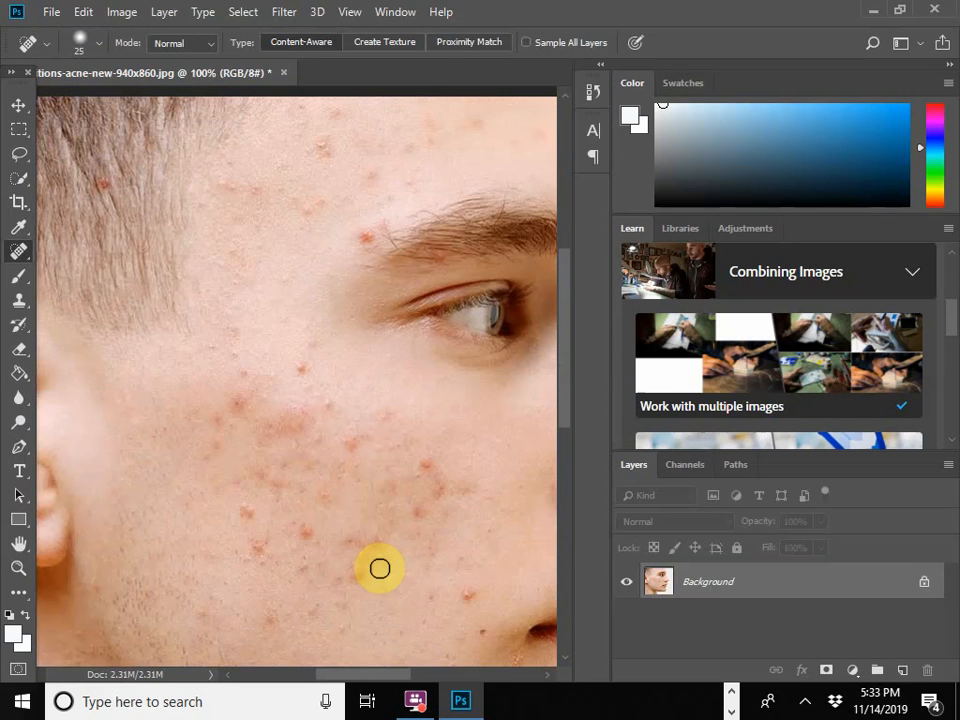
pyautogui.click(100, 46)
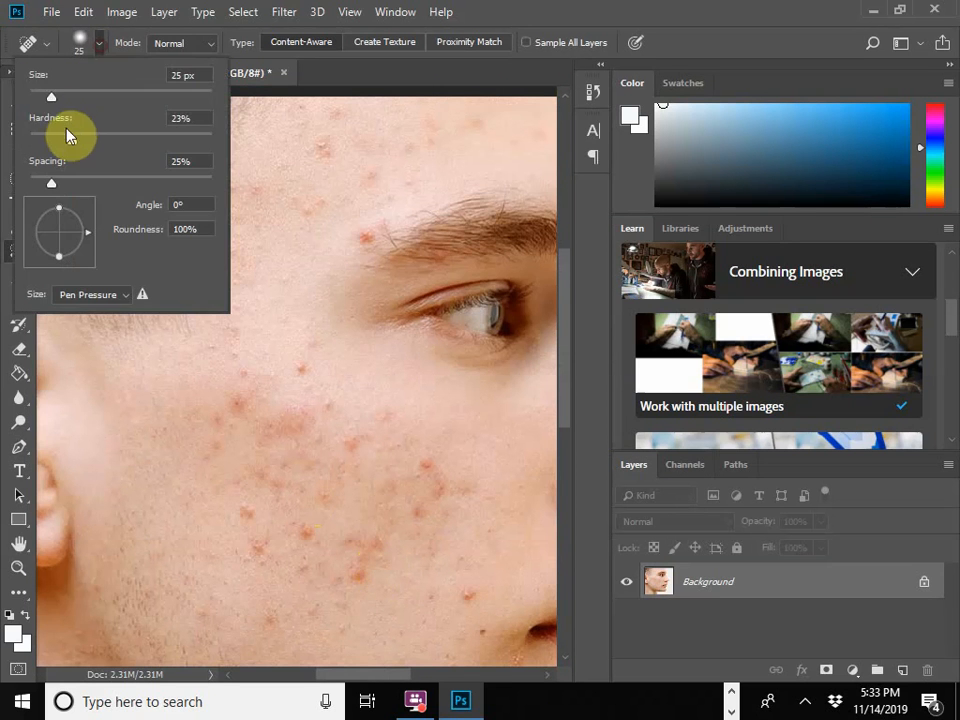
pyautogui.moveTo(57, 100); pyautogui.dragTo(65, 104)
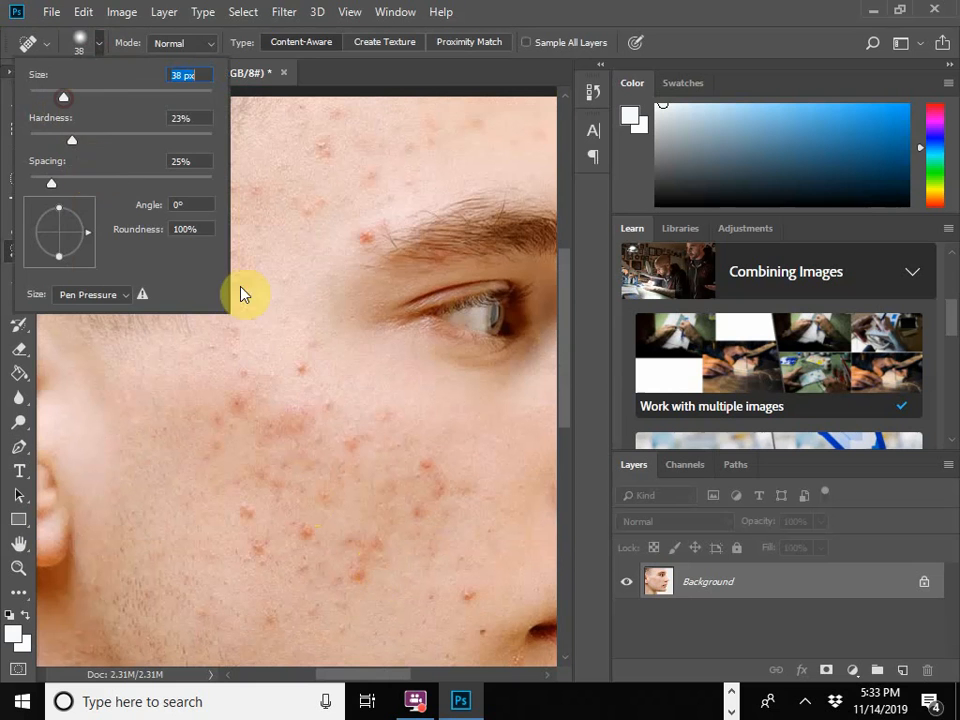
pyautogui.click(298, 370)
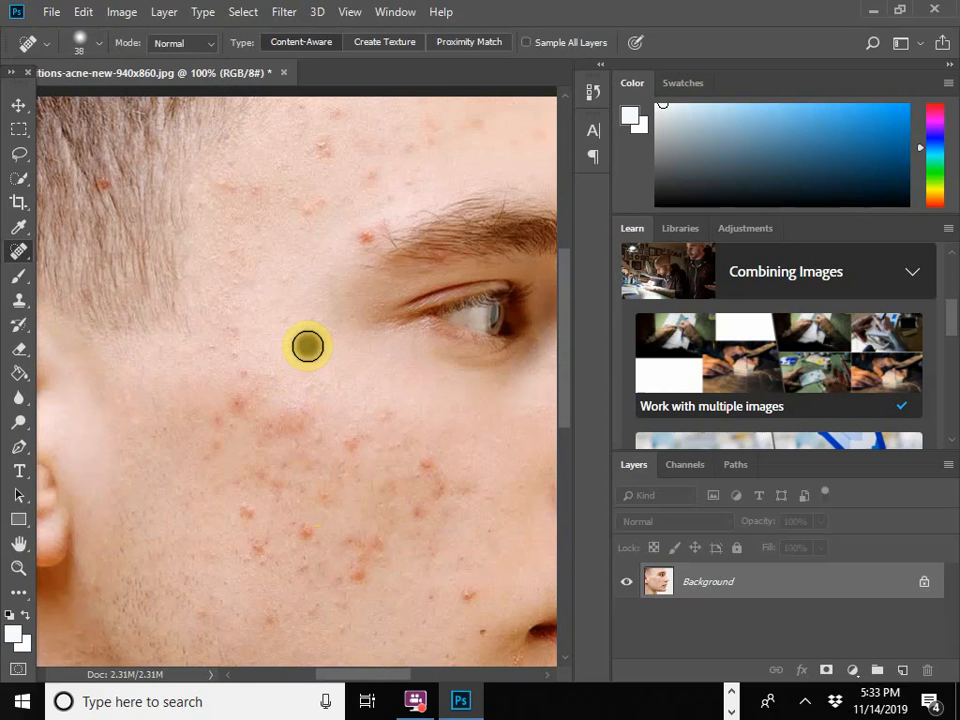
pyautogui.click(364, 234)
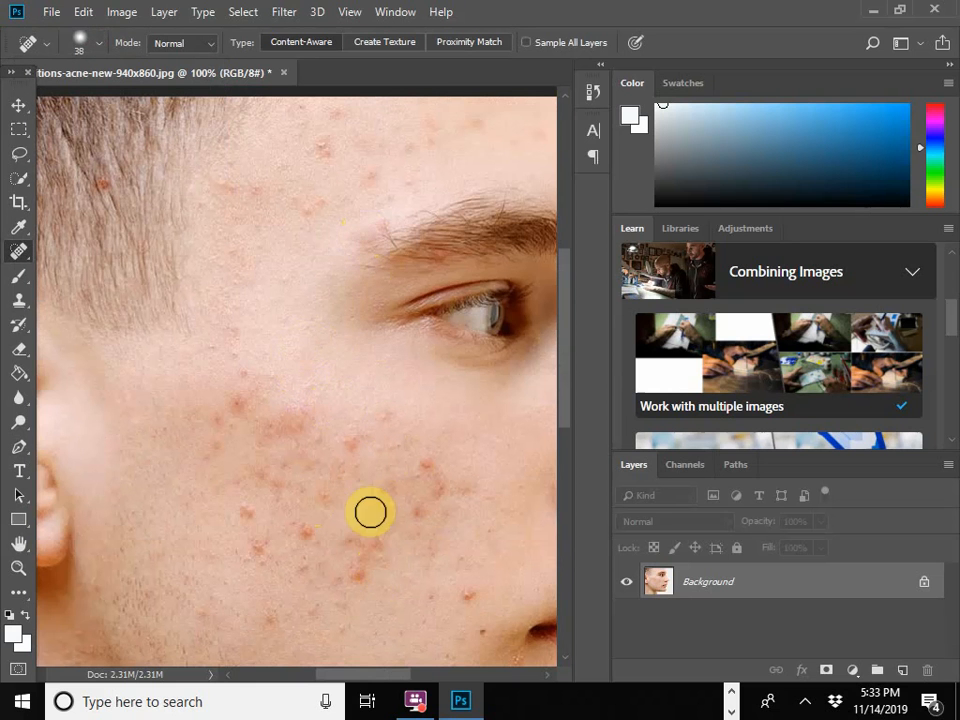
# Step: Heal the red spots on the front of the cheek, beside the nostril and across the lower cheek
pyautogui.click(427, 467)
pyautogui.click(467, 594)
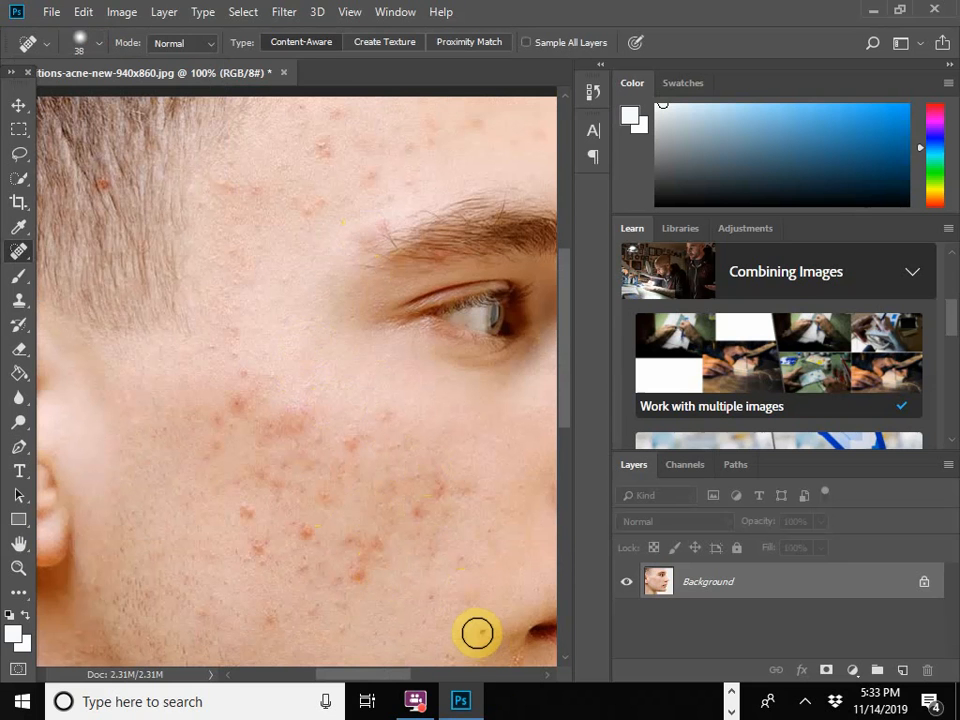
pyautogui.click(477, 631)
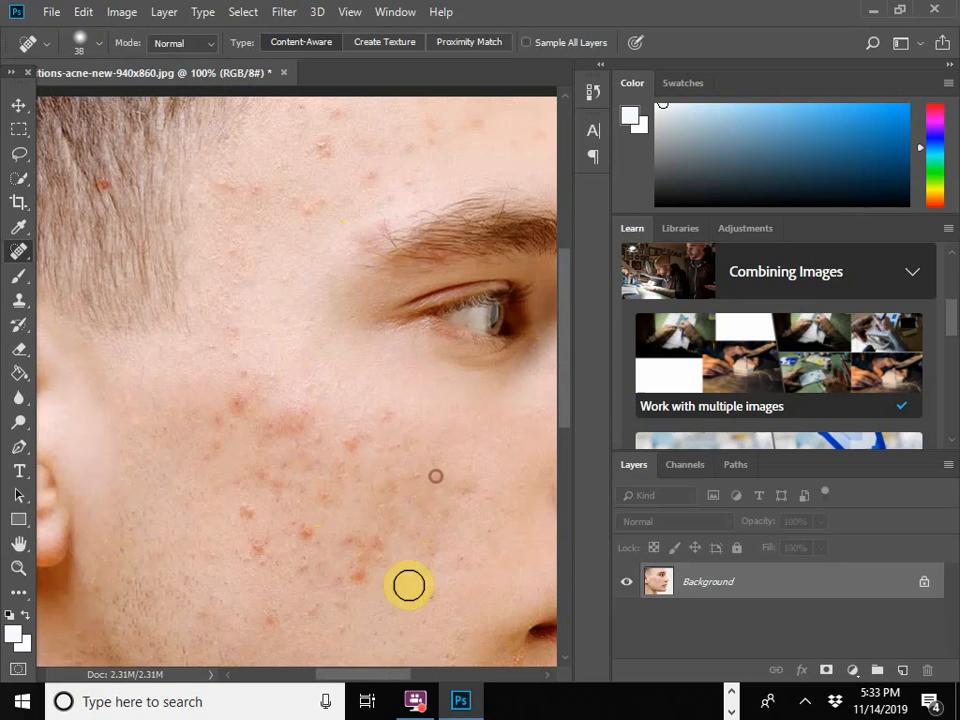
pyautogui.click(352, 579)
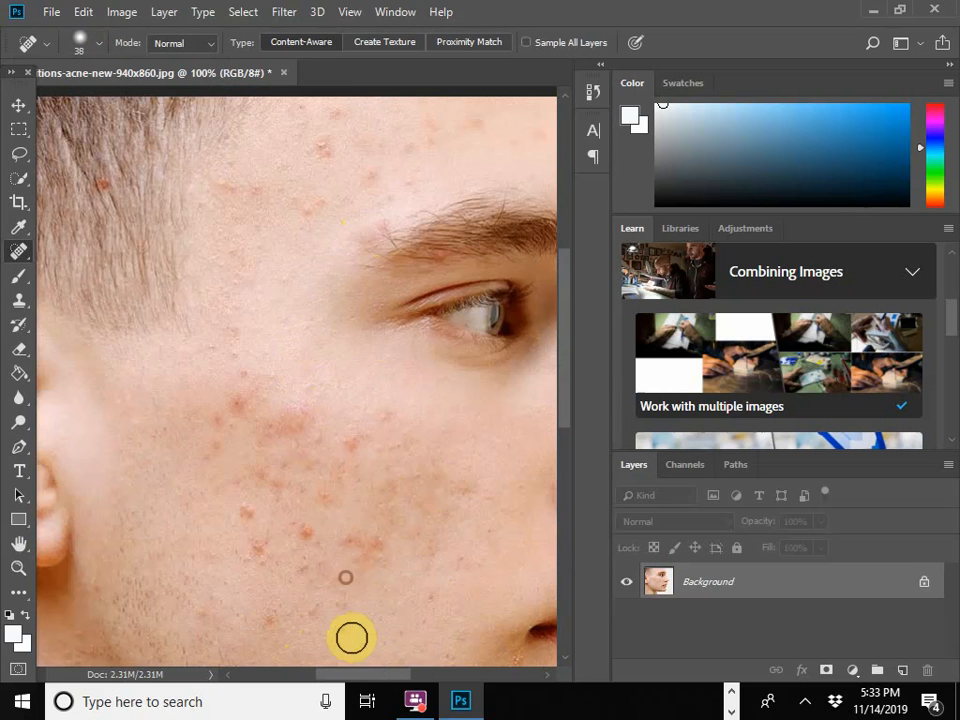
pyautogui.click(340, 608)
pyautogui.click(339, 628)
pyautogui.click(309, 612)
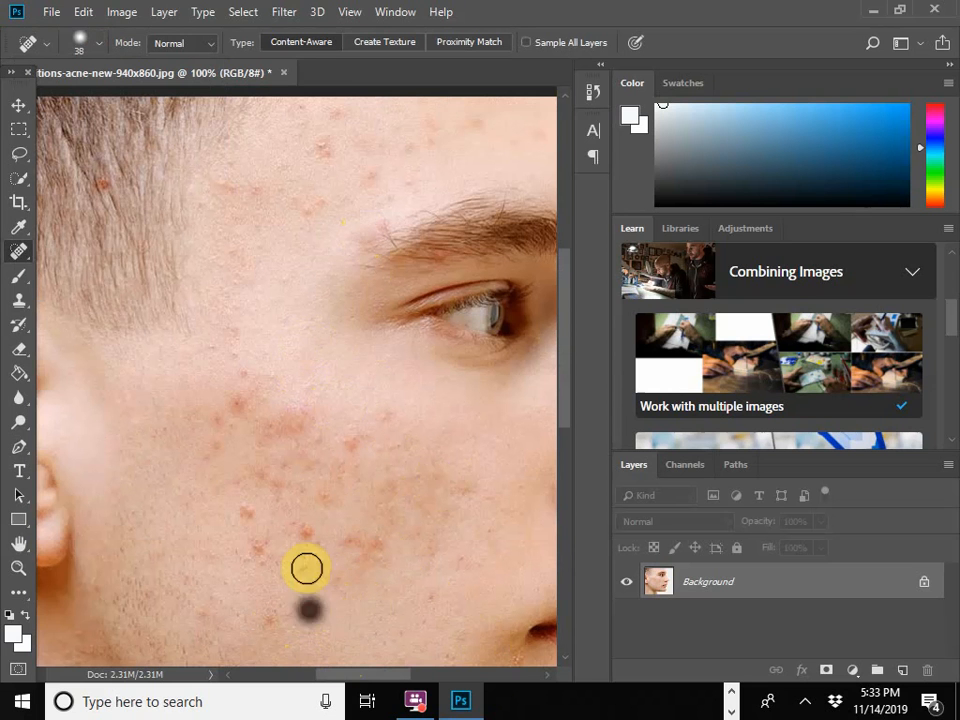
# Step: Heal the cluster of red spots on the middle of the cheek toward the ear and jaw
pyautogui.click(247, 511)
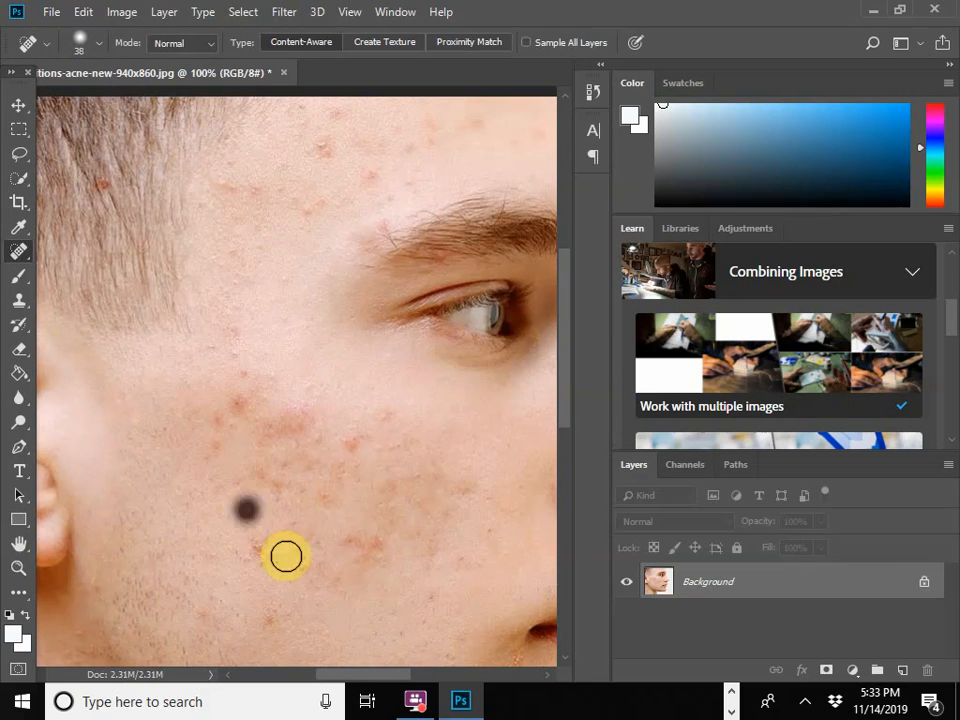
pyautogui.click(254, 550)
pyautogui.click(268, 566)
pyautogui.click(270, 541)
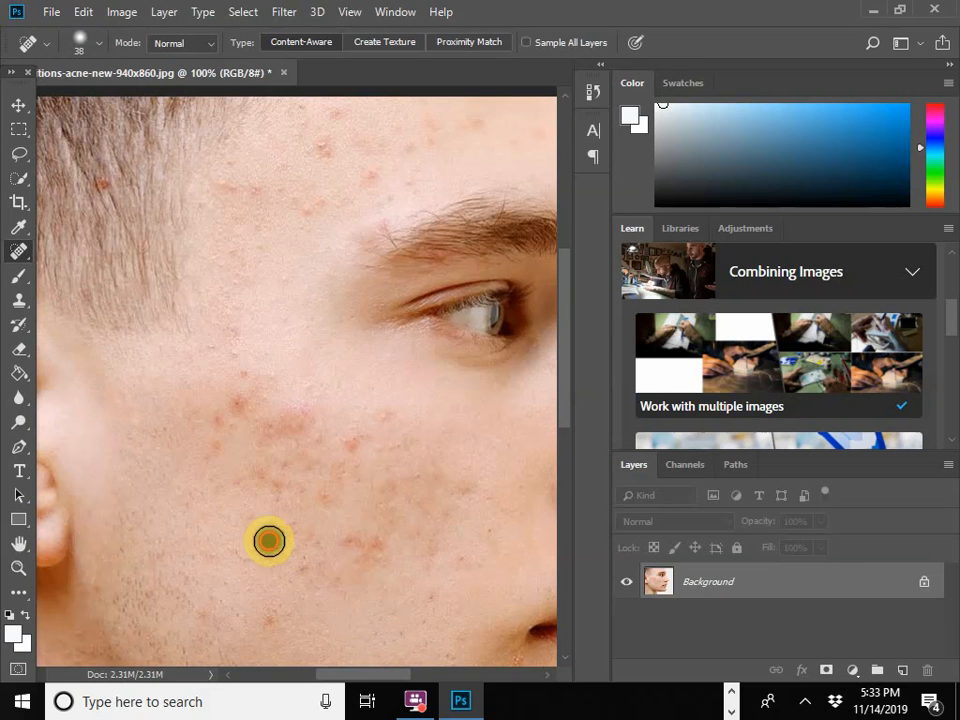
# Step: Heal the reddish spots across the upper cheek between the ear and the eye
pyautogui.click(237, 408)
pyautogui.click(252, 393)
pyautogui.click(247, 378)
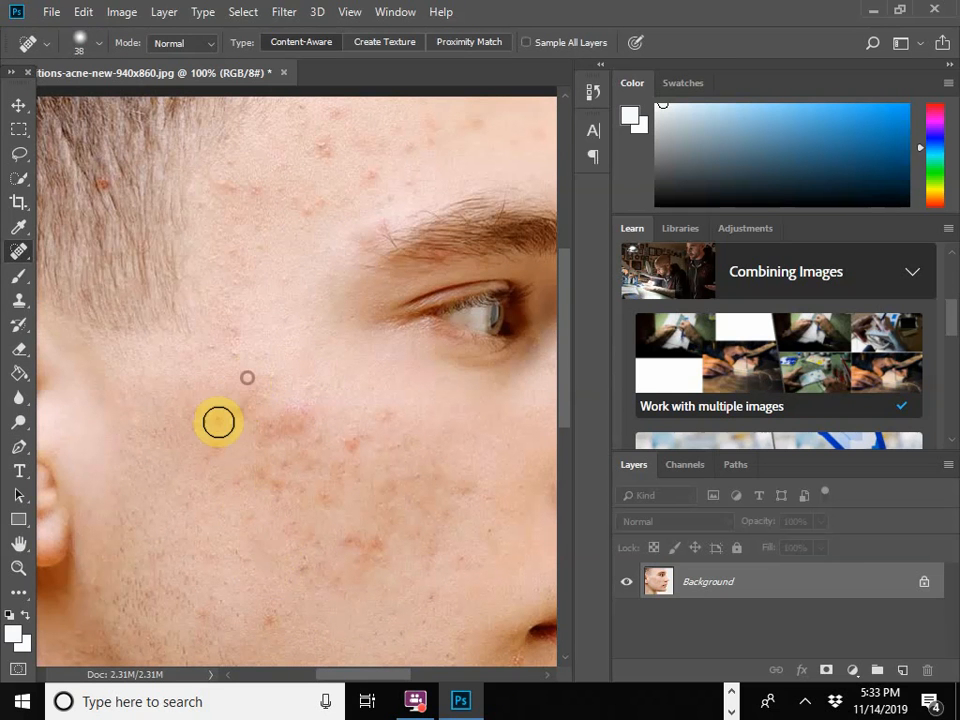
pyautogui.click(218, 423)
pyautogui.click(218, 448)
pyautogui.click(272, 433)
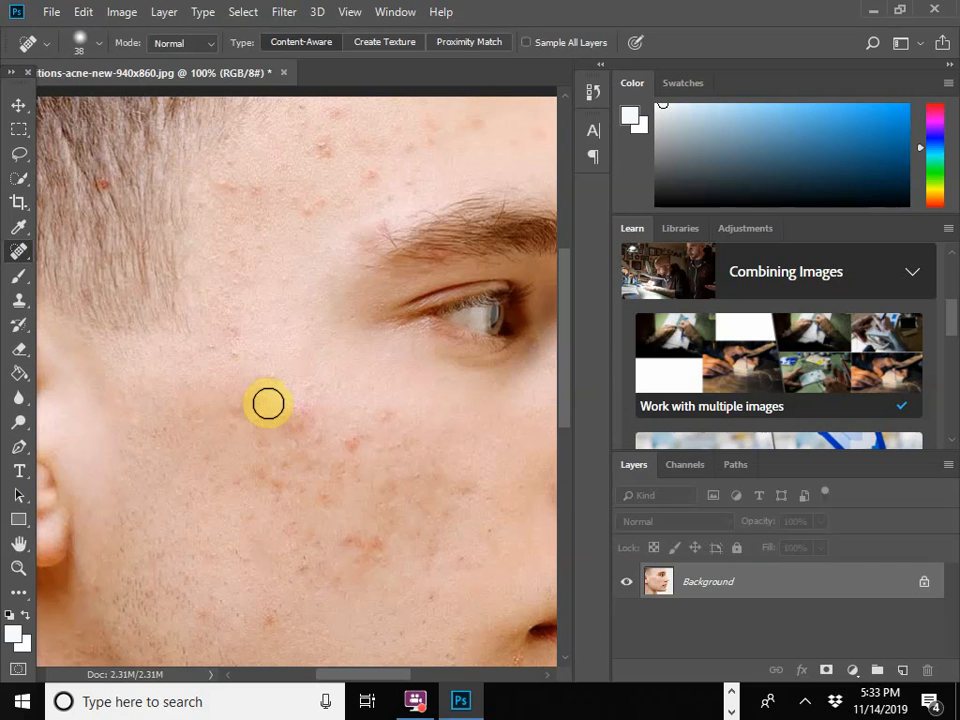
pyautogui.click(285, 413)
pyautogui.click(315, 437)
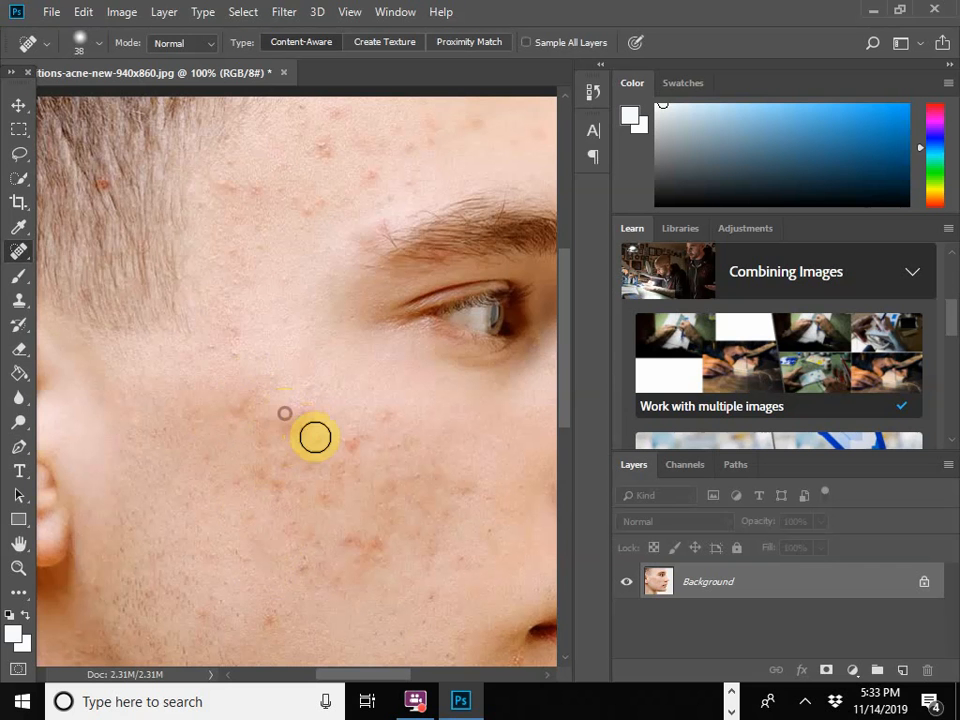
pyautogui.click(300, 386)
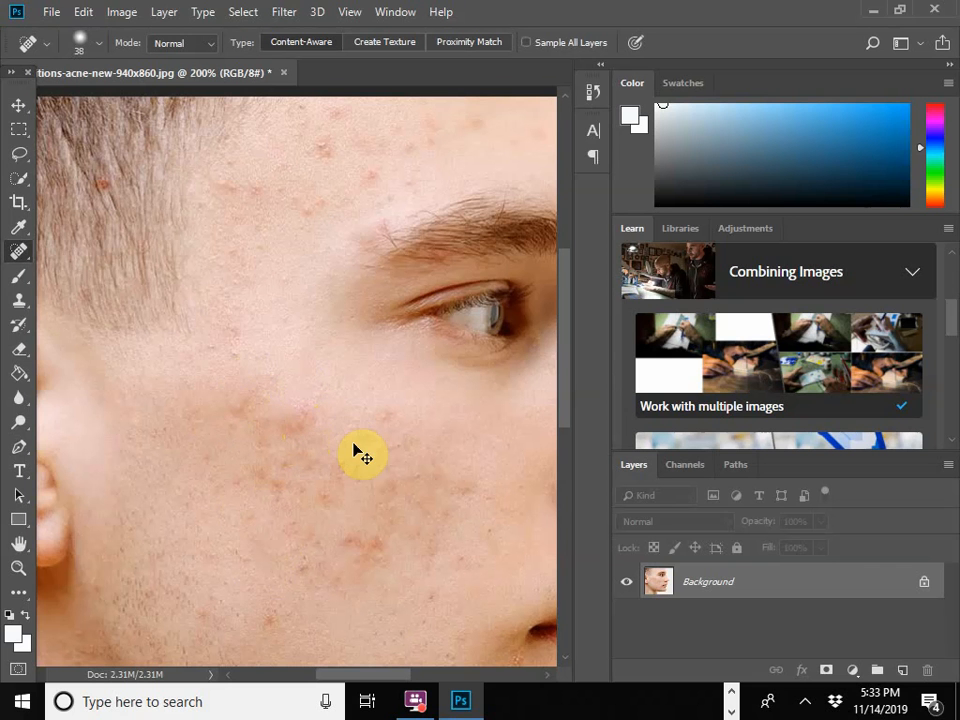
# Step: Examine the healed cheek skin at magnifications between 100% and 600% for remaining redness, finishing at 200% zoom
pyautogui.hotkey('ctrl', '+')
pyautogui.hotkey('ctrl', '+')
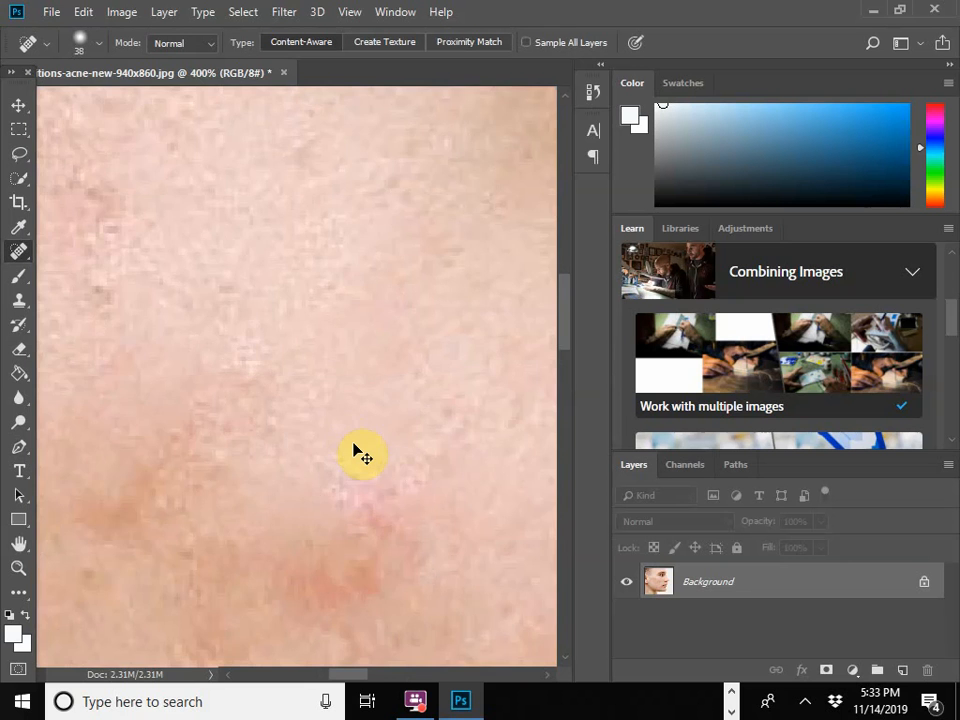
pyautogui.hotkey('ctrl', '-')
pyautogui.hotkey('ctrl', '-')
pyautogui.hotkey('ctrl', '+')
pyautogui.hotkey('ctrl', '+')
pyautogui.hotkey('ctrl', '+')
pyautogui.hotkey('ctrl', '+')
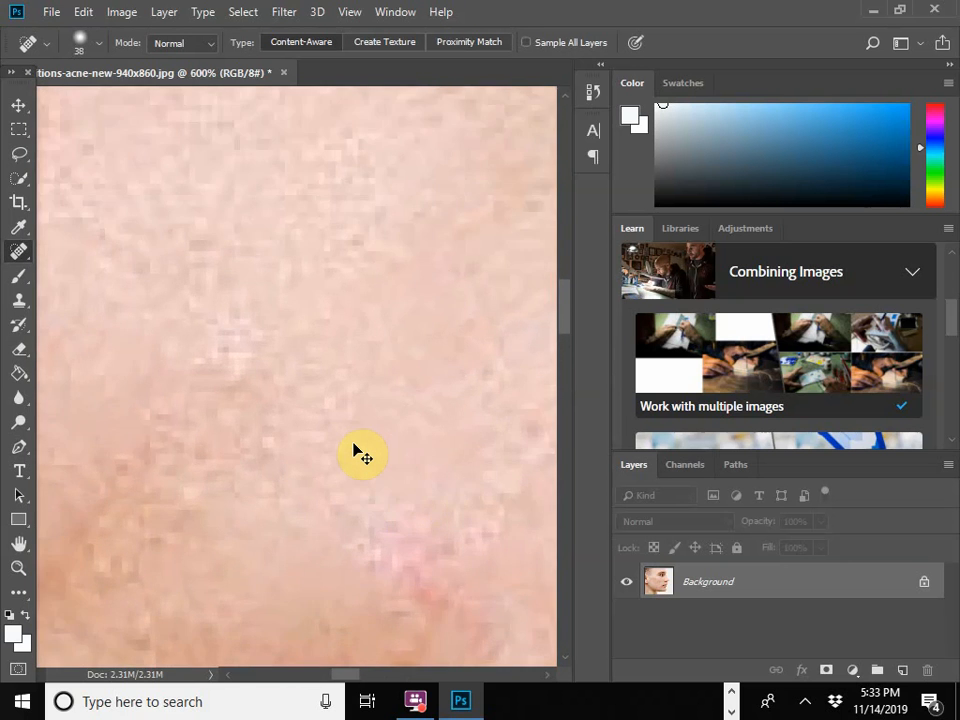
pyautogui.hotkey('ctrl', '+')
pyautogui.hotkey('ctrl', '-')
pyautogui.hotkey('ctrl', '-')
pyautogui.hotkey('ctrl', '-')
pyautogui.hotkey('ctrl', '-')
pyautogui.hotkey('ctrl', '-')
pyautogui.hotkey('ctrl', '-')
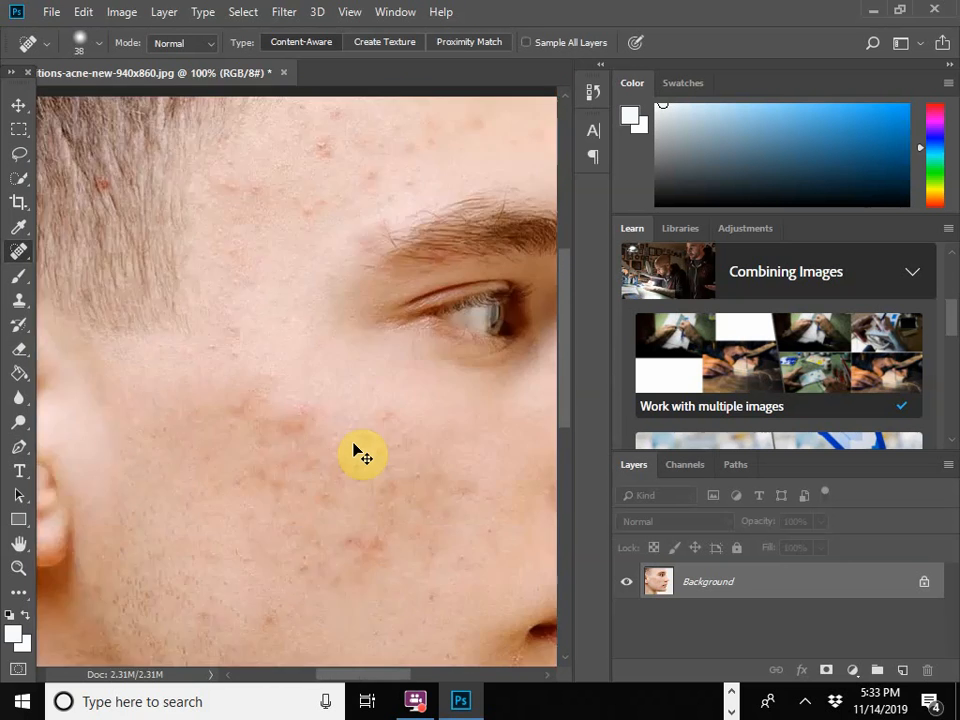
pyautogui.hotkey('ctrl', '+')
pyautogui.hotkey('ctrl', '+')
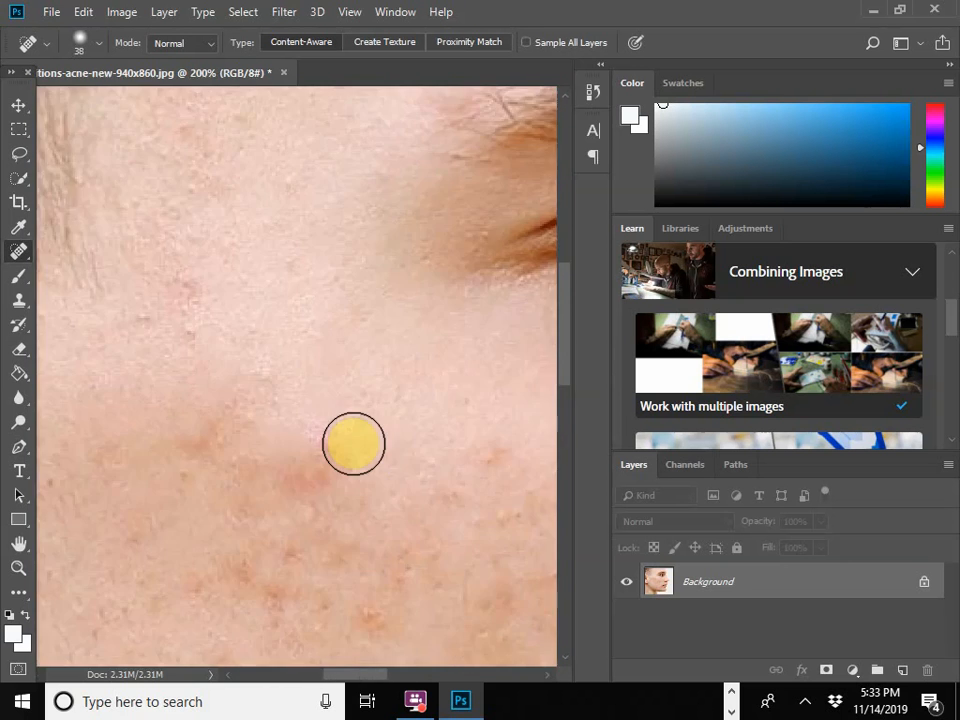
# Step: Heal the red spots near the top of the forehead with the Spot Healing Brush
pyautogui.scroll(3, 174, 347)
pyautogui.scroll(3, 230, 320)
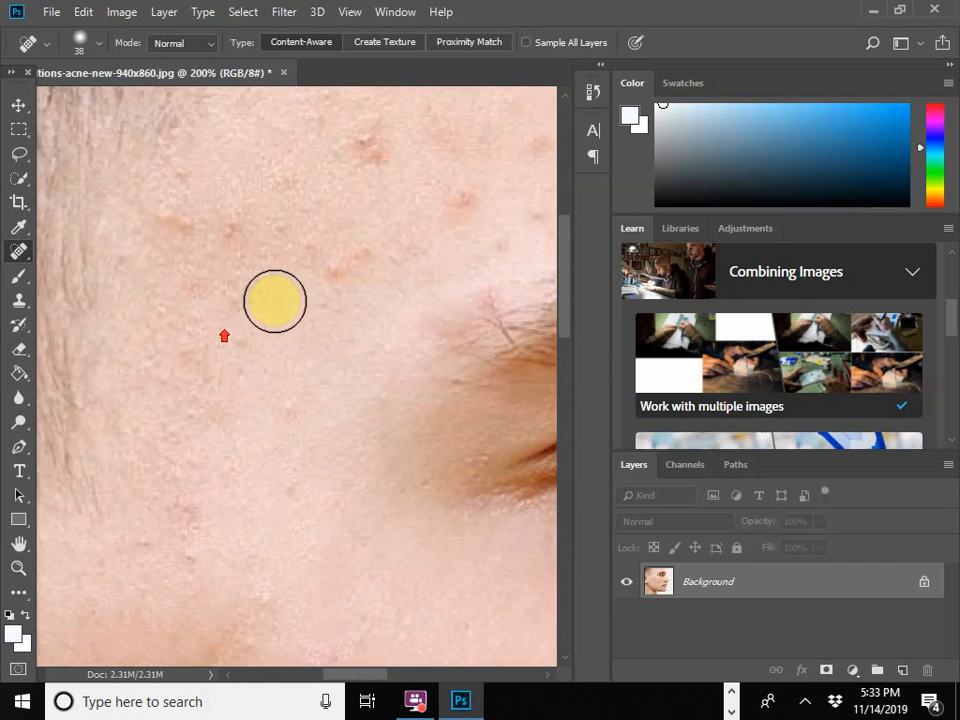
pyautogui.scroll(1, 338, 340)
pyautogui.scroll(1, 368, 240)
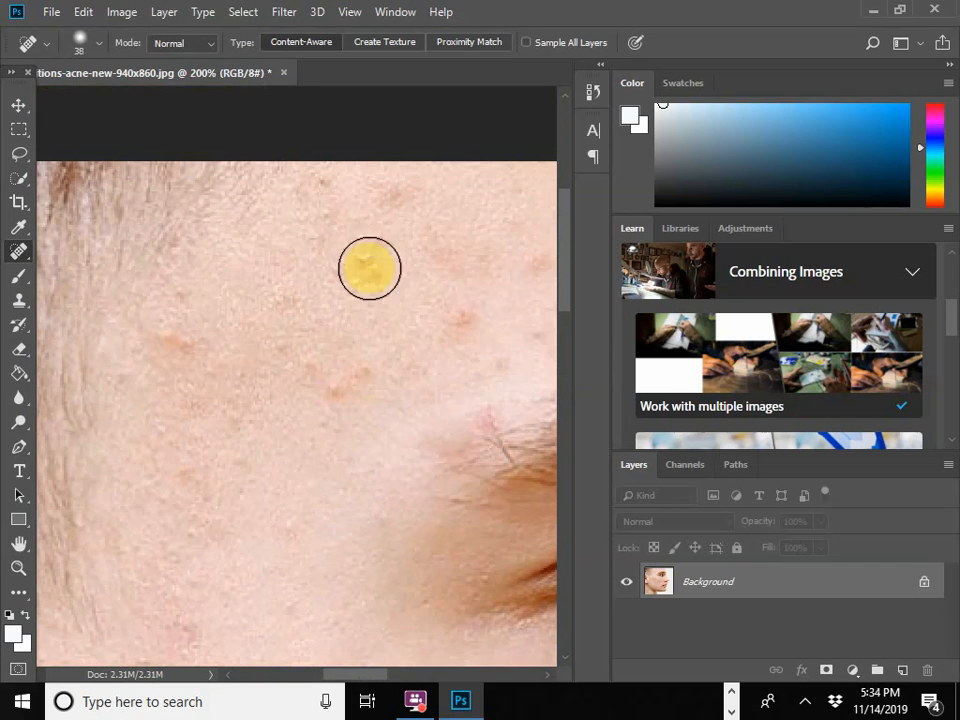
pyautogui.click(365, 258)
pyautogui.click(373, 275)
pyautogui.click(388, 200)
pyautogui.click(328, 182)
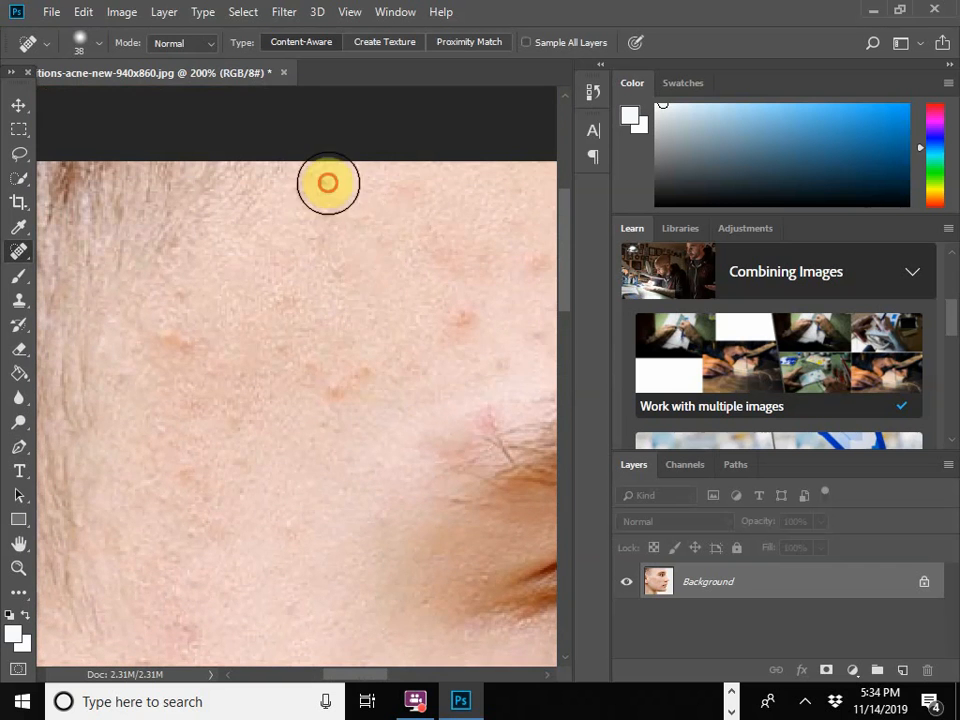
# Step: Heal the red spots on the lower forehead above the outer end of the eyebrow
pyautogui.click(334, 381)
pyautogui.click(481, 324)
pyautogui.click(465, 319)
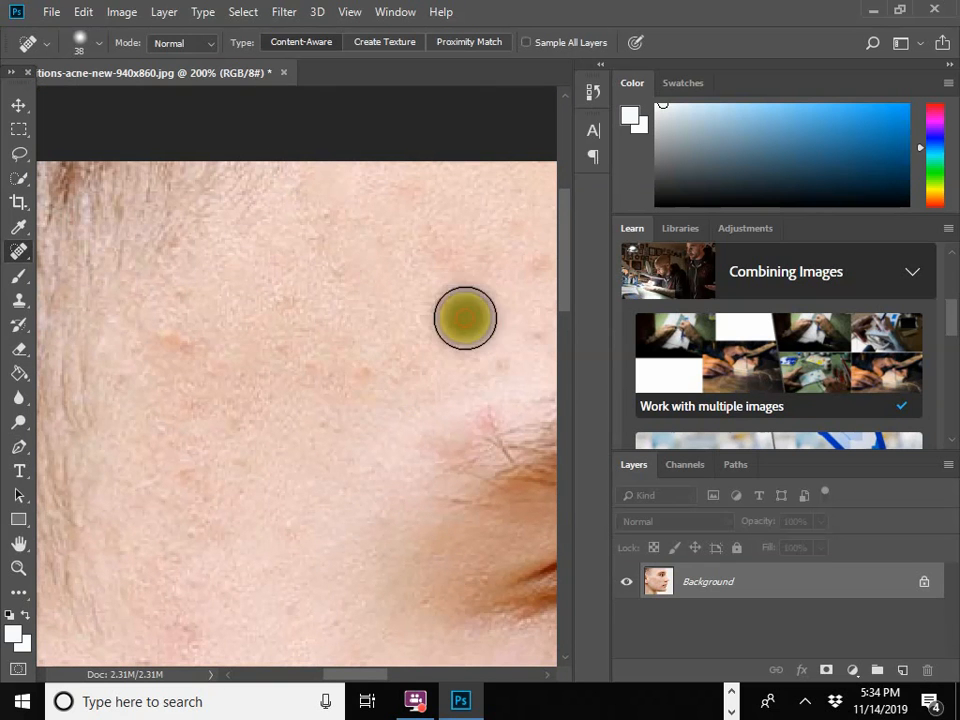
pyautogui.click(313, 377)
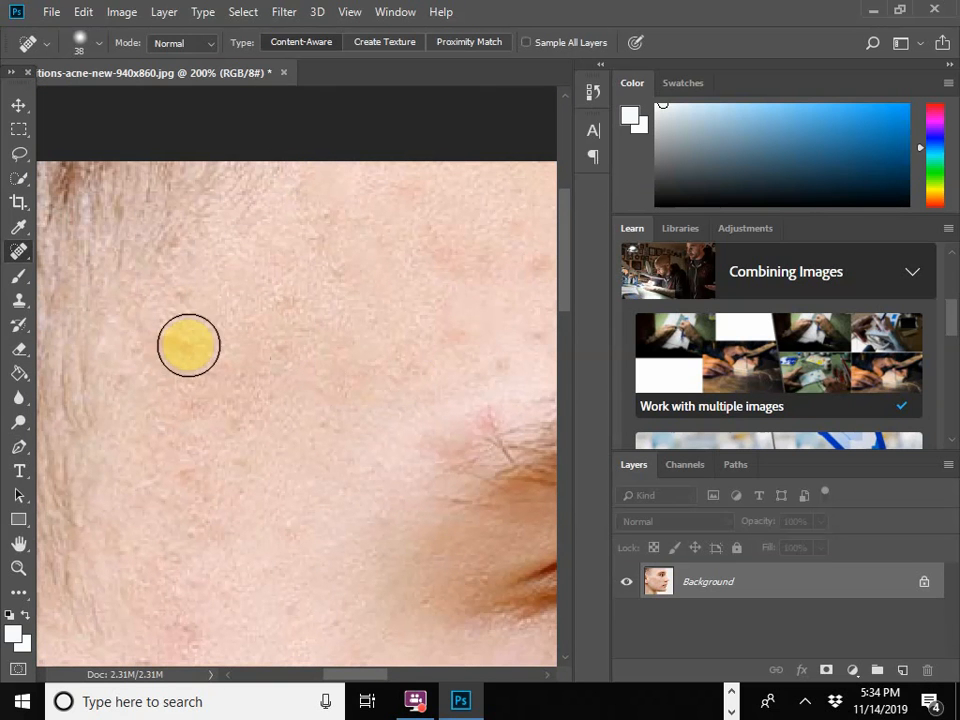
# Step: Heal the orange spots on the temple beside the hairline
pyautogui.click(187, 345)
pyautogui.click(191, 315)
pyautogui.click(176, 334)
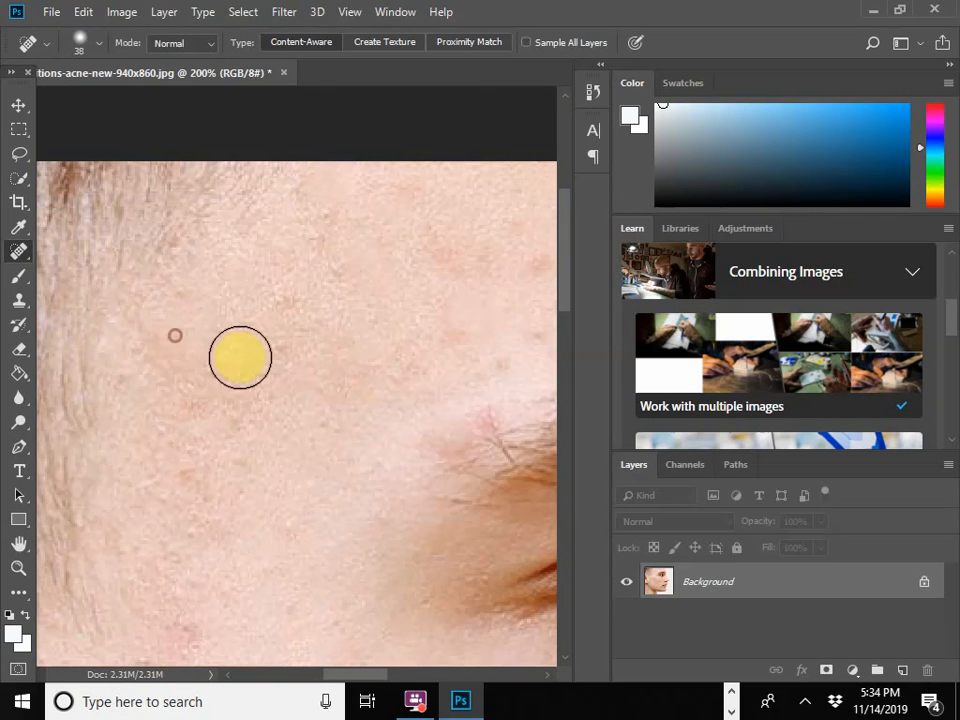
pyautogui.click(188, 472)
pyautogui.click(240, 462)
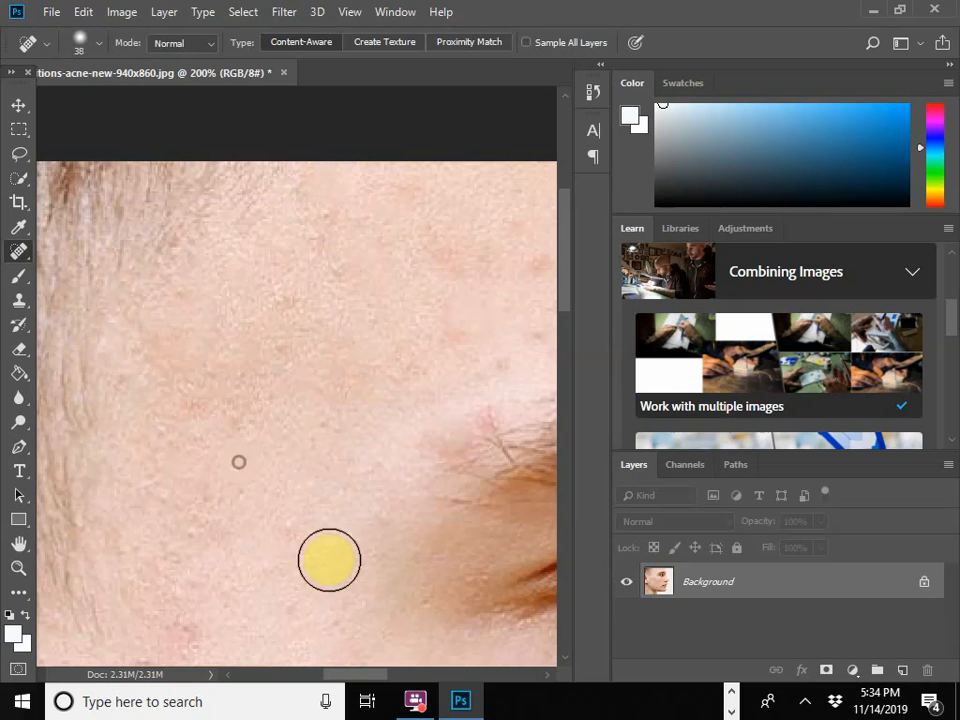
# Step: Try healing the faint spots above the eyebrow and undo the last healing stroke
pyautogui.scroll(-1, 330, 540)
pyautogui.click(495, 358)
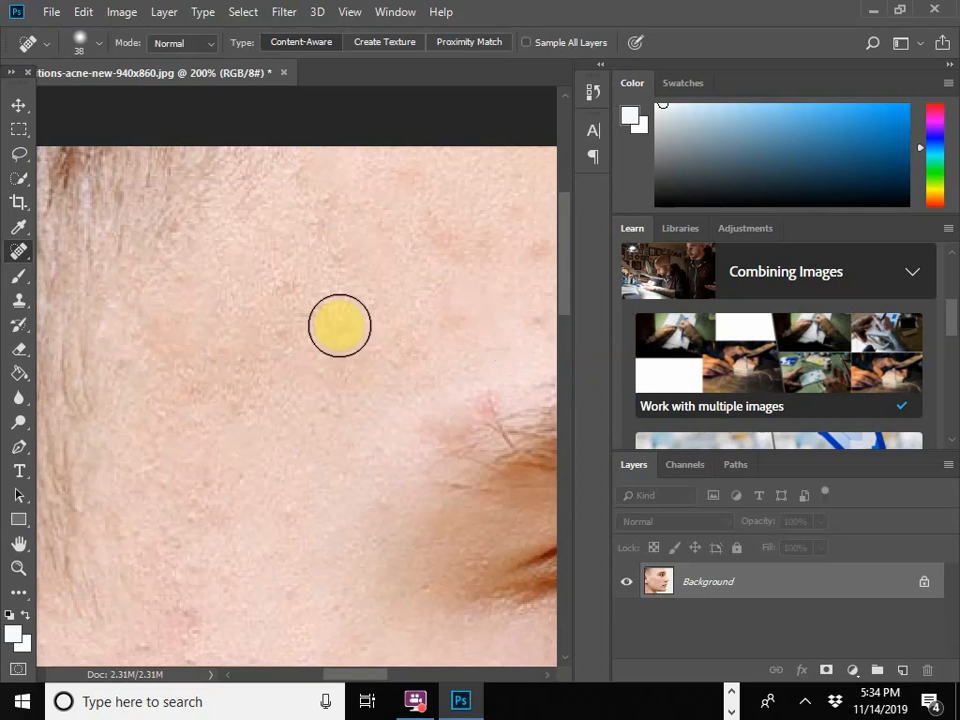
pyautogui.click(79, 15)
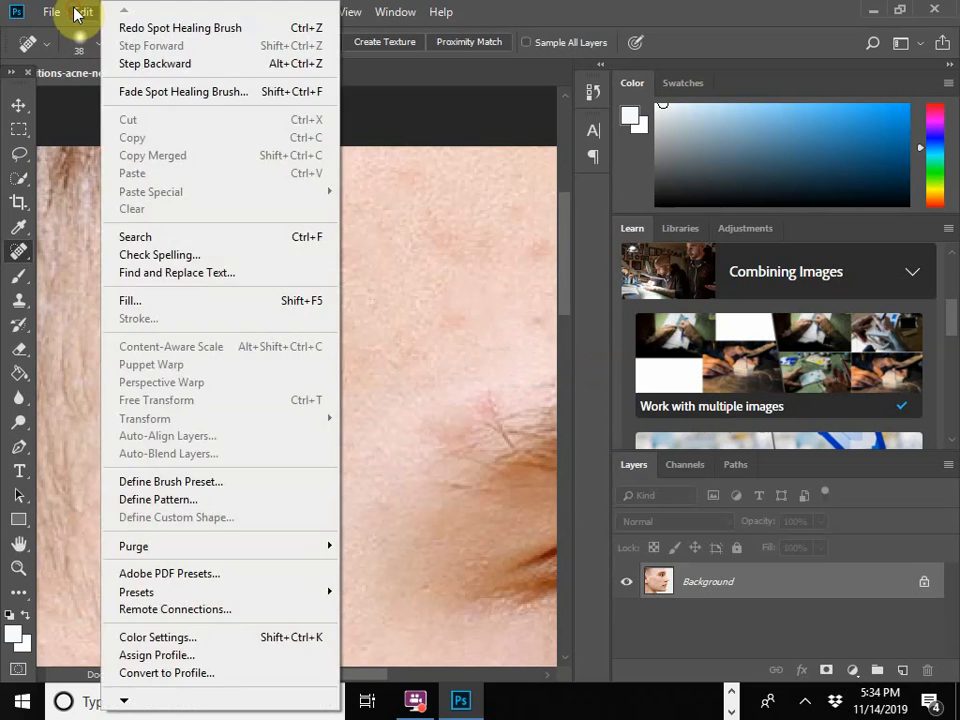
pyautogui.click(79, 15)
pyautogui.click(471, 328)
pyautogui.click(81, 12)
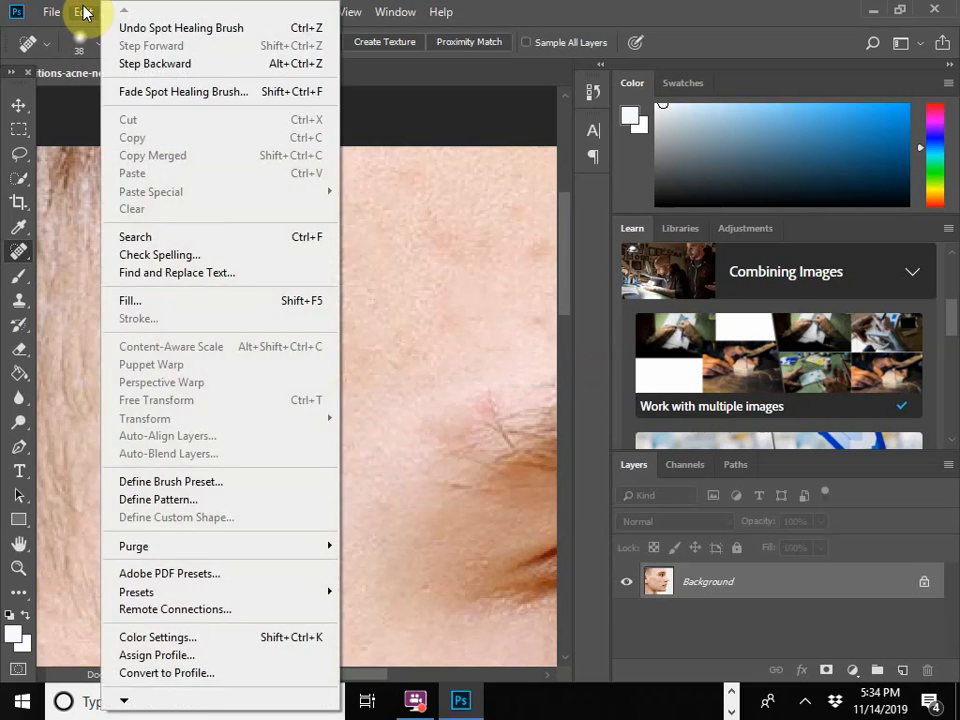
pyautogui.click(147, 30)
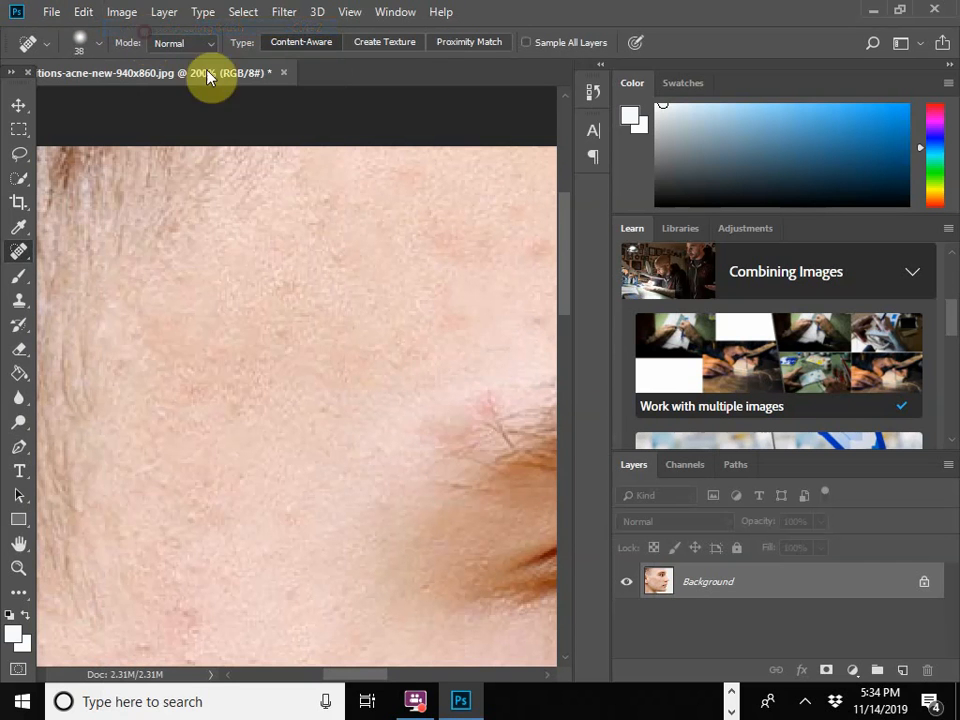
pyautogui.click(79, 15)
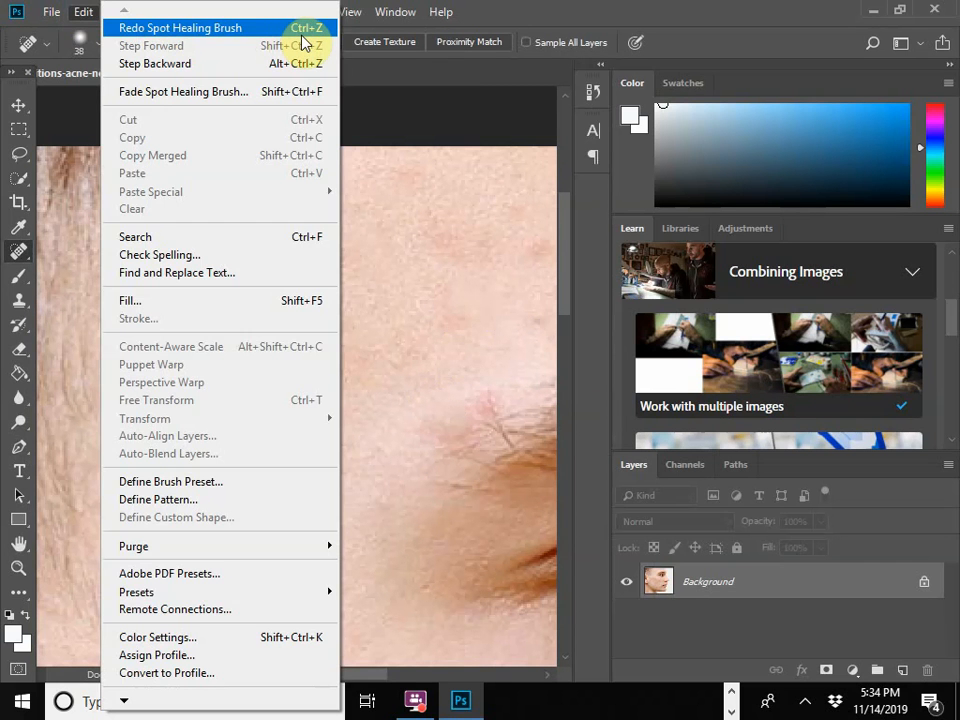
# Step: Heal the pink spot at the outer end of the eyebrow and the mark low on the temple
pyautogui.click(478, 413)
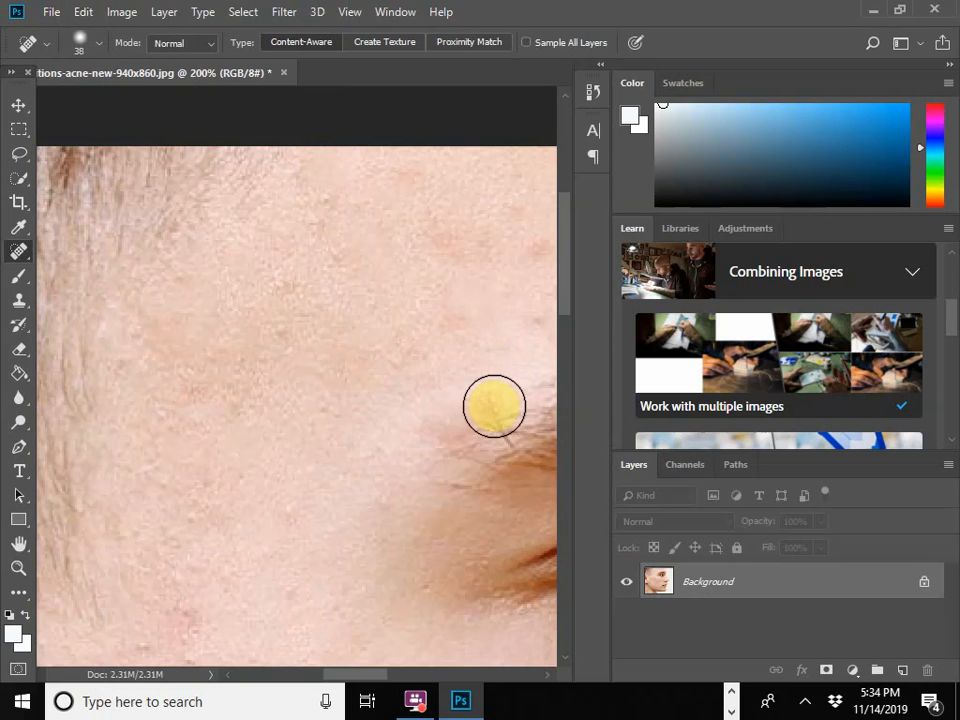
pyautogui.scroll(-2, 411, 390)
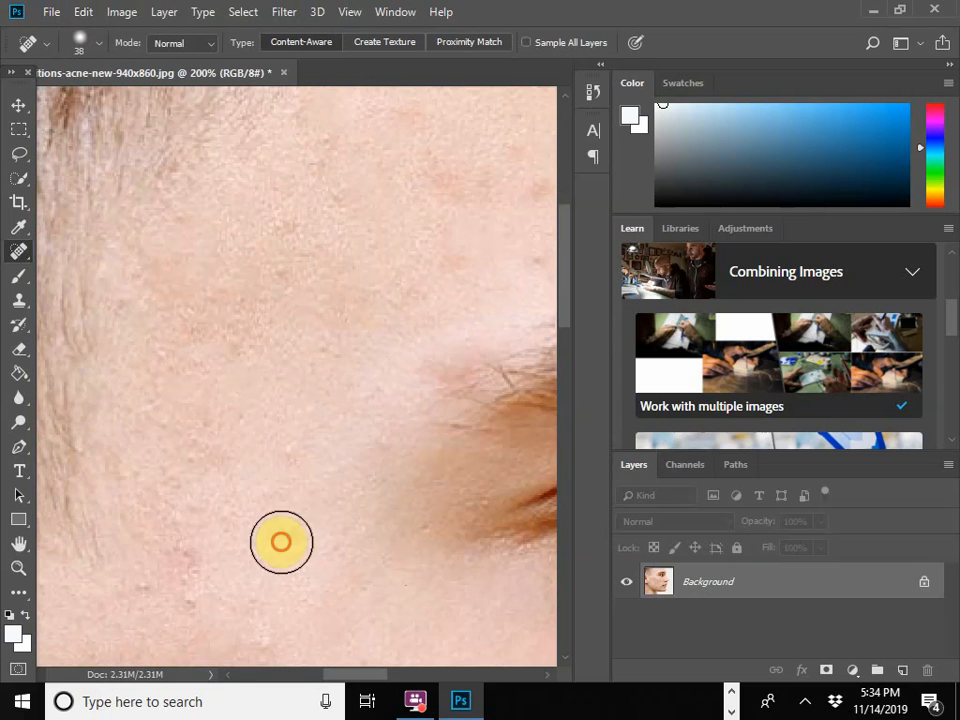
pyautogui.click(141, 596)
pyautogui.scroll(3, 345, 437)
pyautogui.scroll(-1, 377, 435)
# Step: Heal the remaining red spots across the upper and middle cheek at 66.7% zoom
pyautogui.hotkey('ctrl', '-')
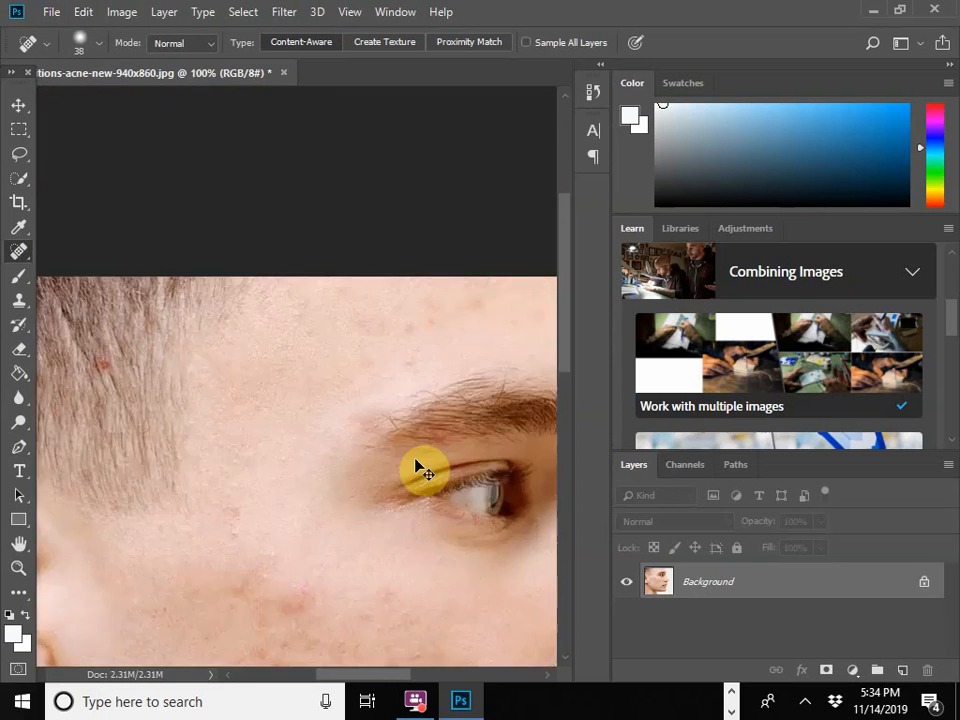
pyautogui.hotkey('ctrl', '-')
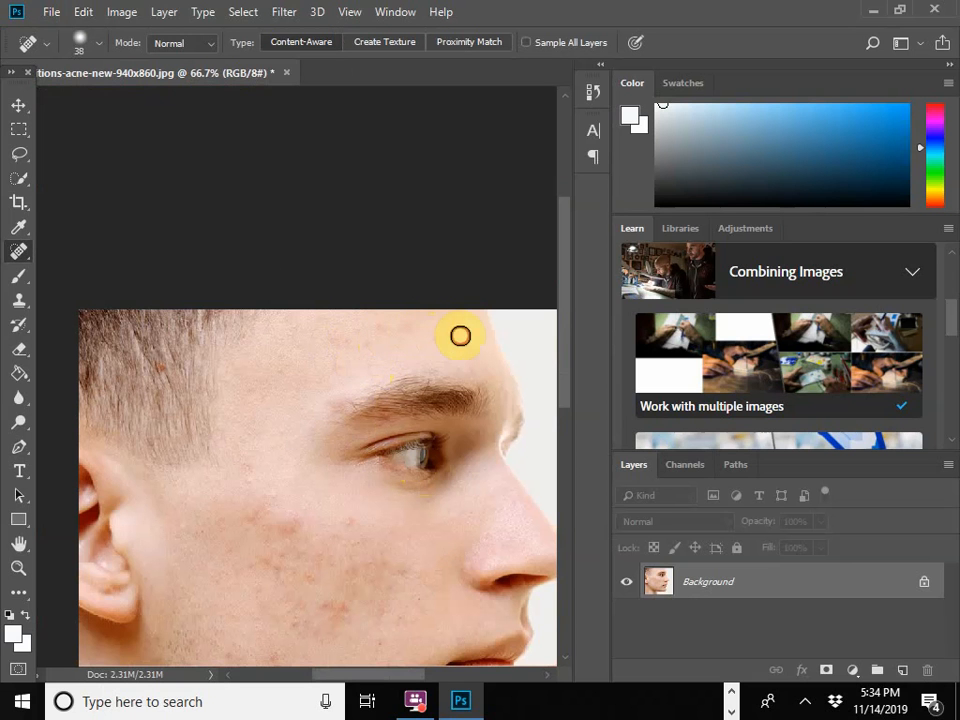
pyautogui.click(285, 527)
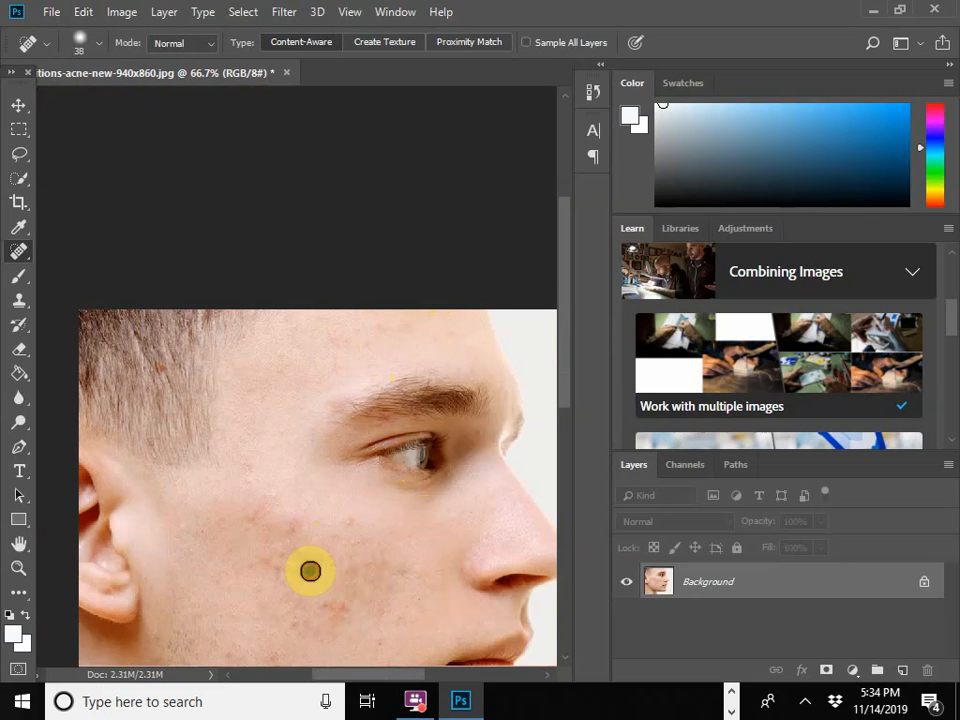
pyautogui.scroll(-1, 328, 575)
pyautogui.click(347, 594)
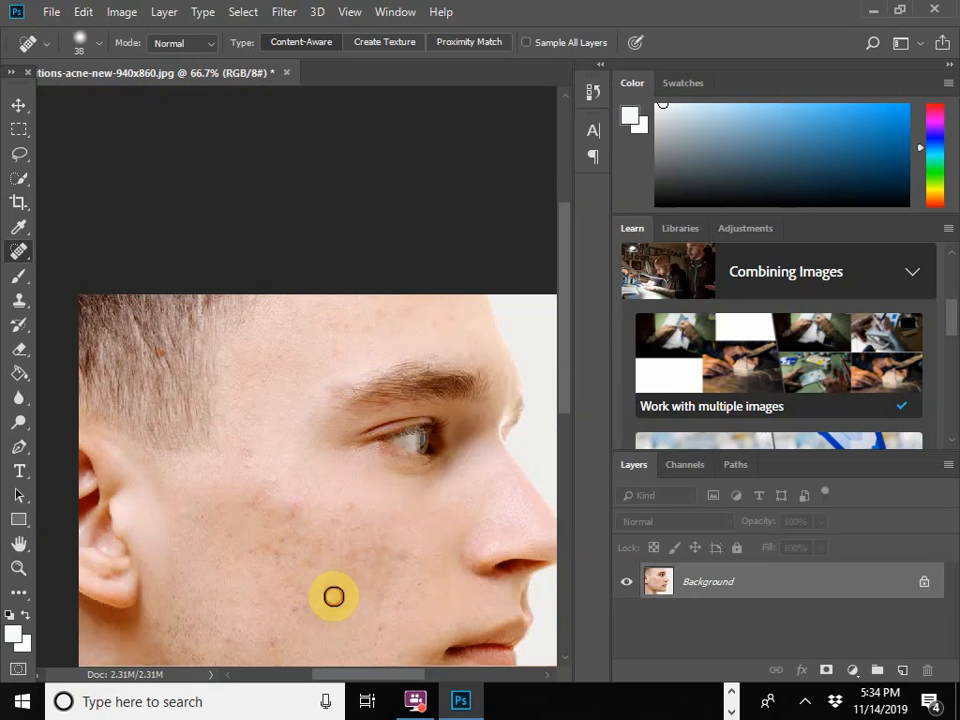
pyautogui.click(288, 583)
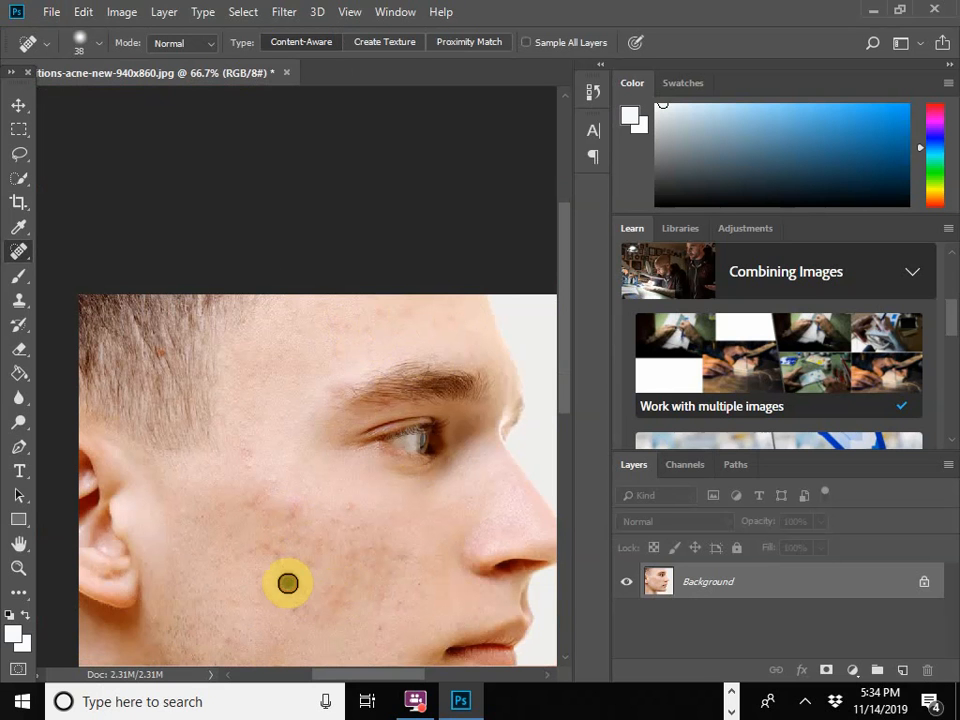
pyautogui.click(282, 542)
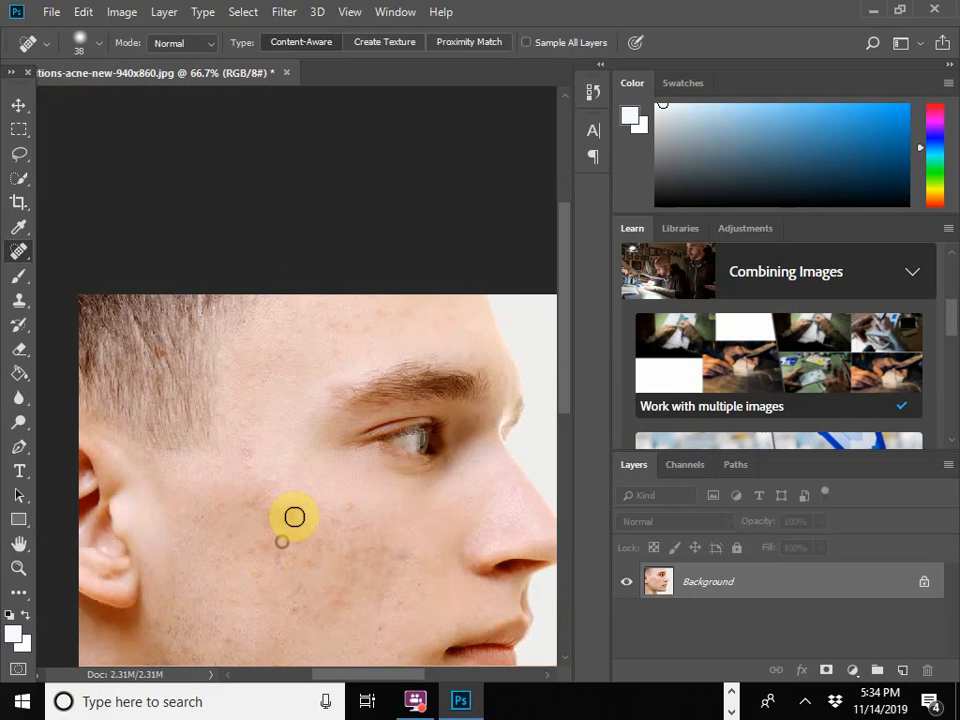
pyautogui.click(297, 505)
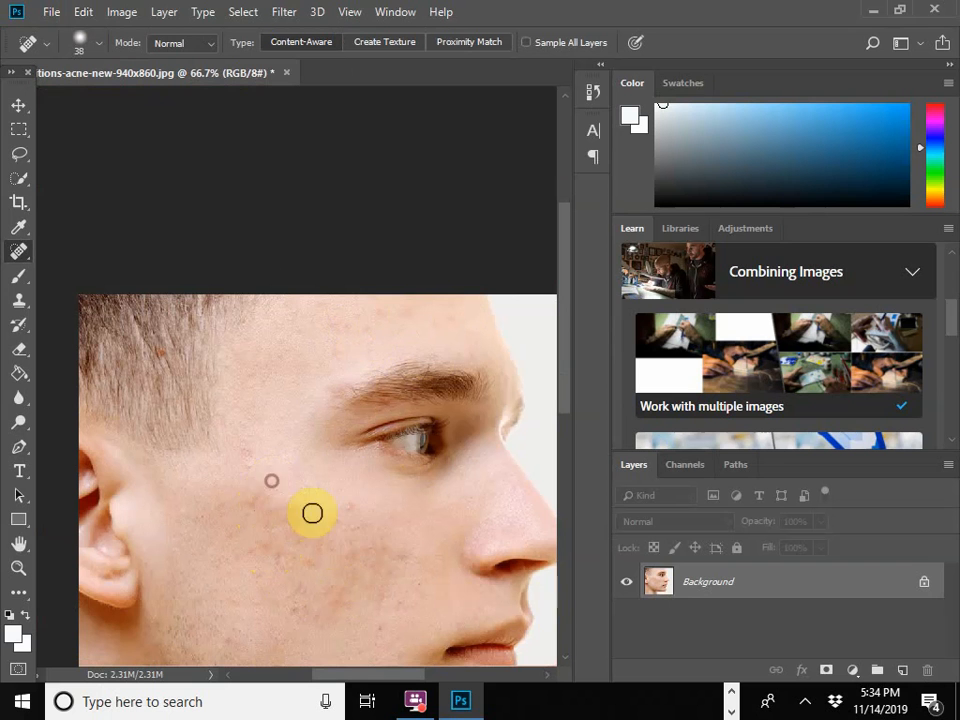
pyautogui.click(349, 512)
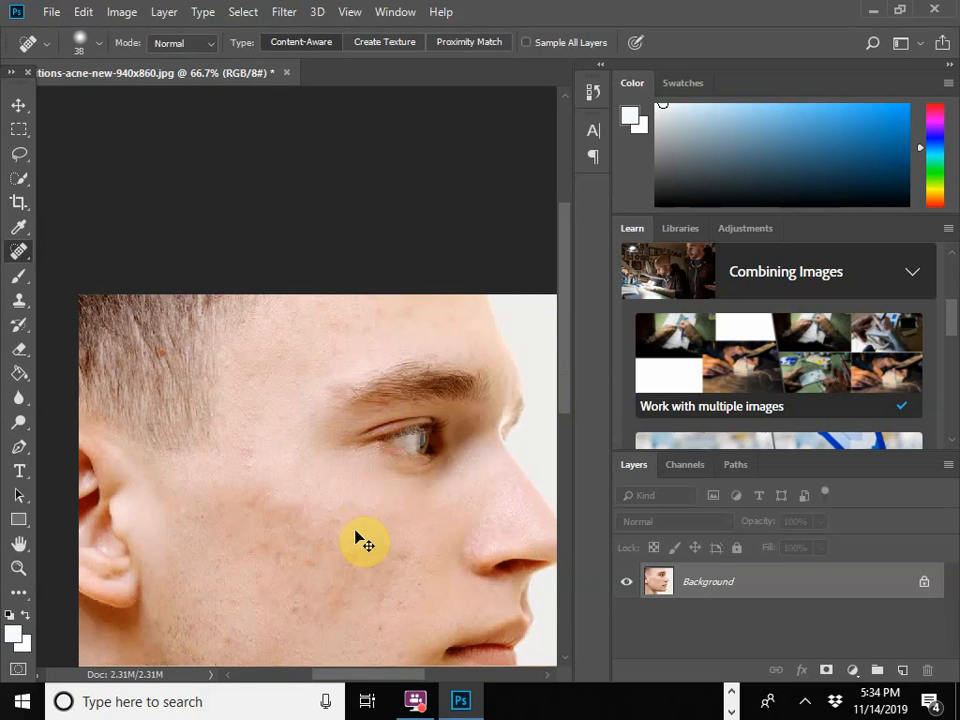
# Step: Heal the small spots between the temple and the upper cheek at 200% zoom
pyautogui.hotkey('ctrl', '+')
pyautogui.hotkey('ctrl', '+')
pyautogui.scroll(-2, 240, 495)
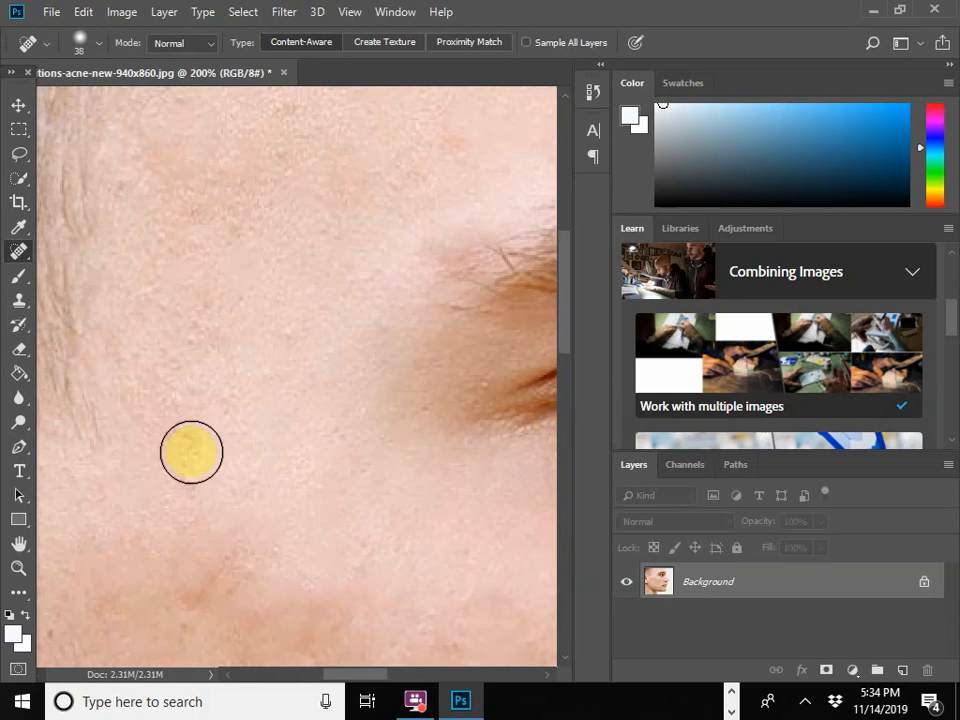
pyautogui.click(243, 521)
pyautogui.scroll(-7, 235, 518)
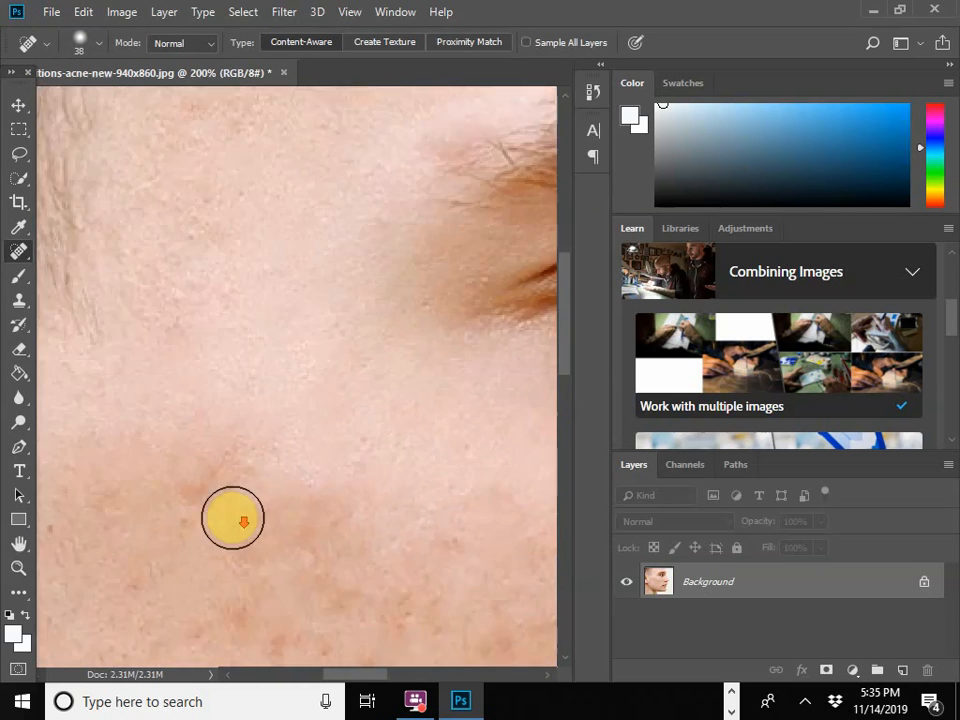
pyautogui.click(236, 497)
pyautogui.click(277, 552)
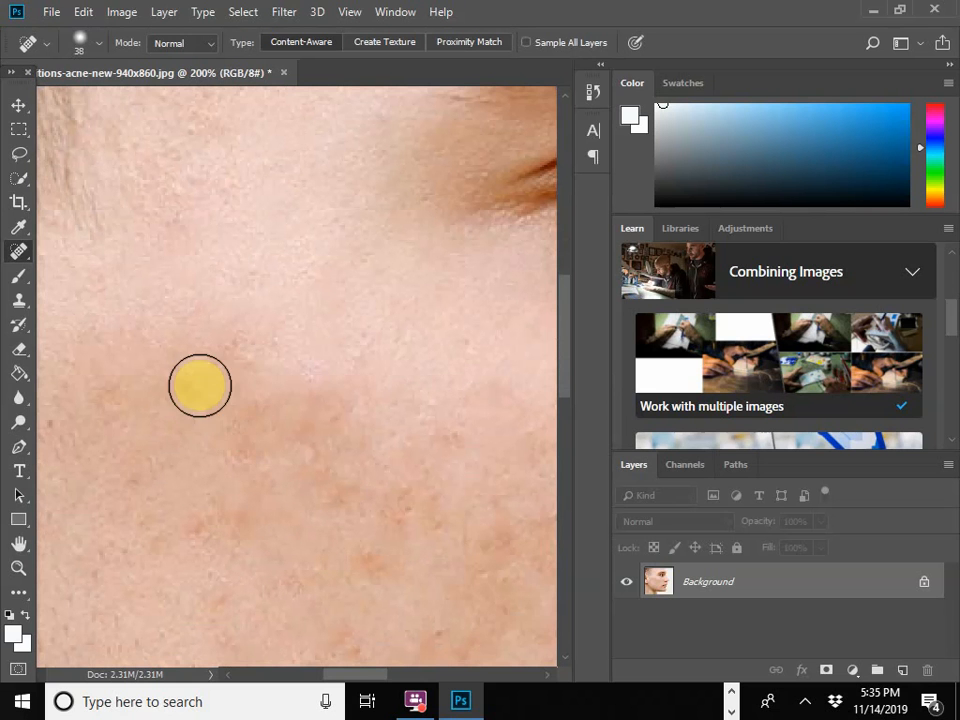
# Step: Paint long diagonal healing strokes over the blotchy reddish skin from the upper cheek to the middle of the cheek
pyautogui.moveTo(197, 386)
pyautogui.mouseDown()
pyautogui.moveTo(264, 407)
pyautogui.moveTo(339, 471)
pyautogui.moveTo(356, 500)
pyautogui.mouseUp()
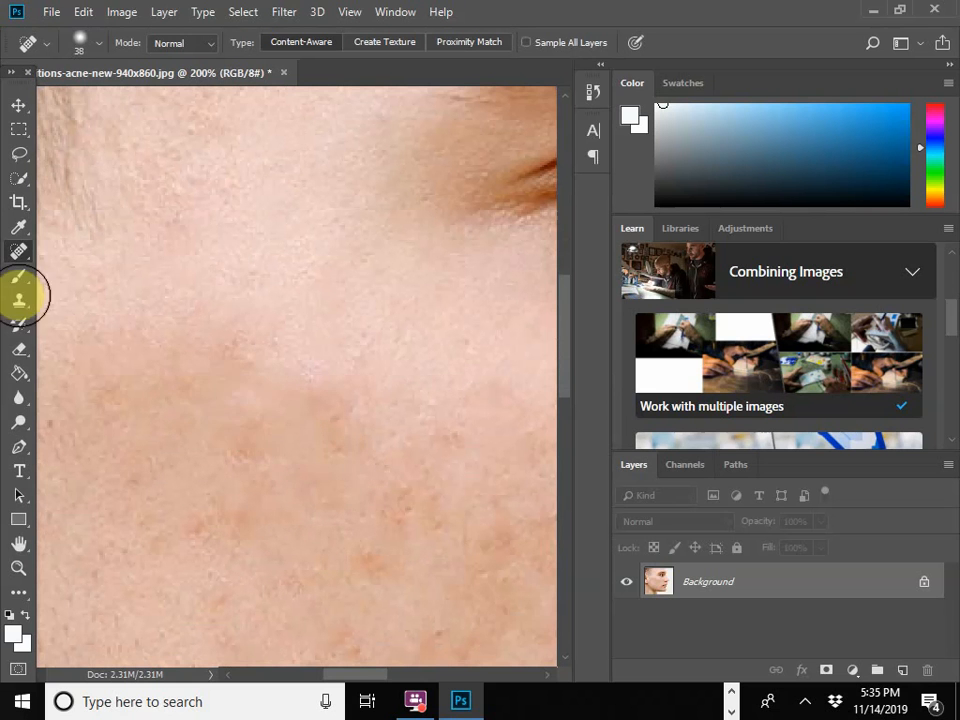
pyautogui.moveTo(208, 378)
pyautogui.mouseDown()
pyautogui.moveTo(291, 393)
pyautogui.moveTo(392, 474)
pyautogui.mouseUp()
pyautogui.scroll(-2, 392, 540)
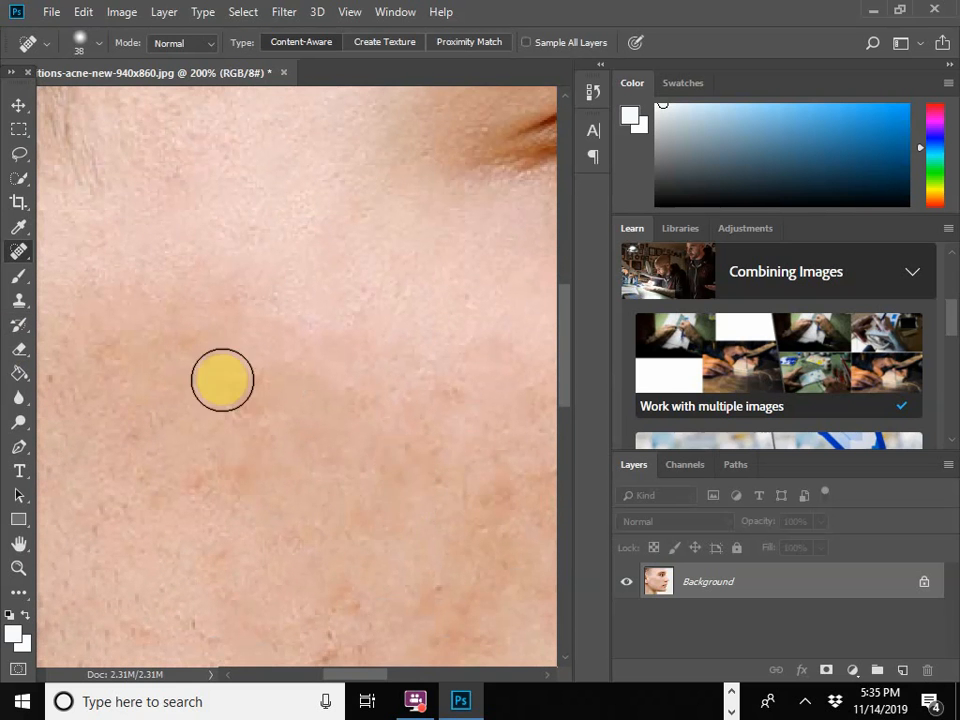
pyautogui.moveTo(221, 380); pyautogui.dragTo(392, 508)
pyautogui.scroll(-4, 401, 495)
pyautogui.scroll(-1, 377, 527)
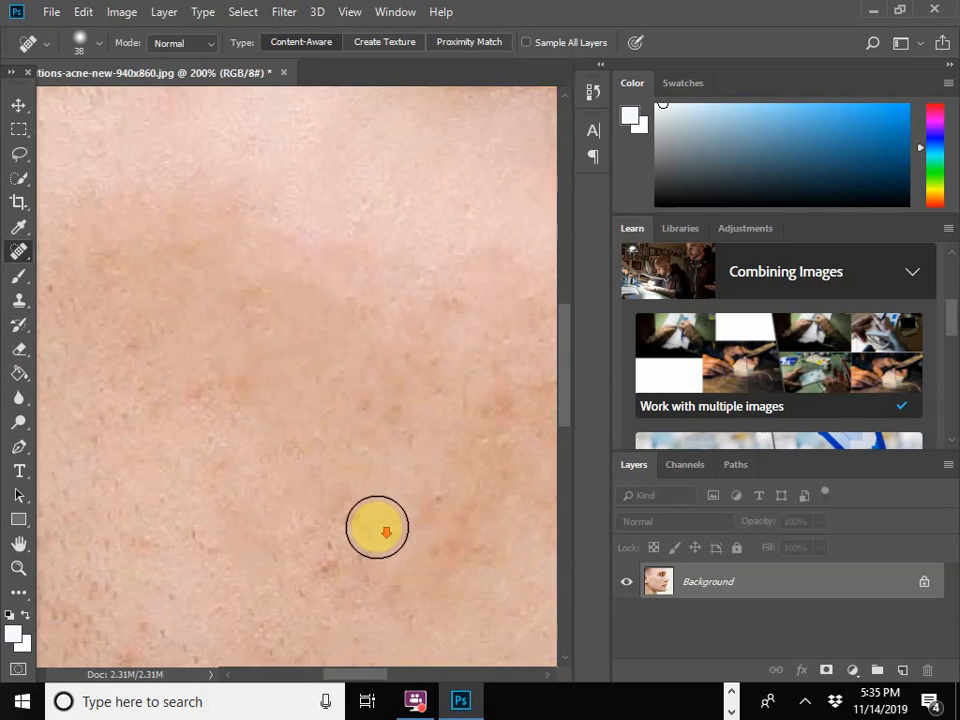
# Step: Heal the reddish patches on the middle and lower cheek beside the mouth and nose at 66.7% zoom
pyautogui.hotkey('ctrl', '-')
pyautogui.hotkey('ctrl', '-')
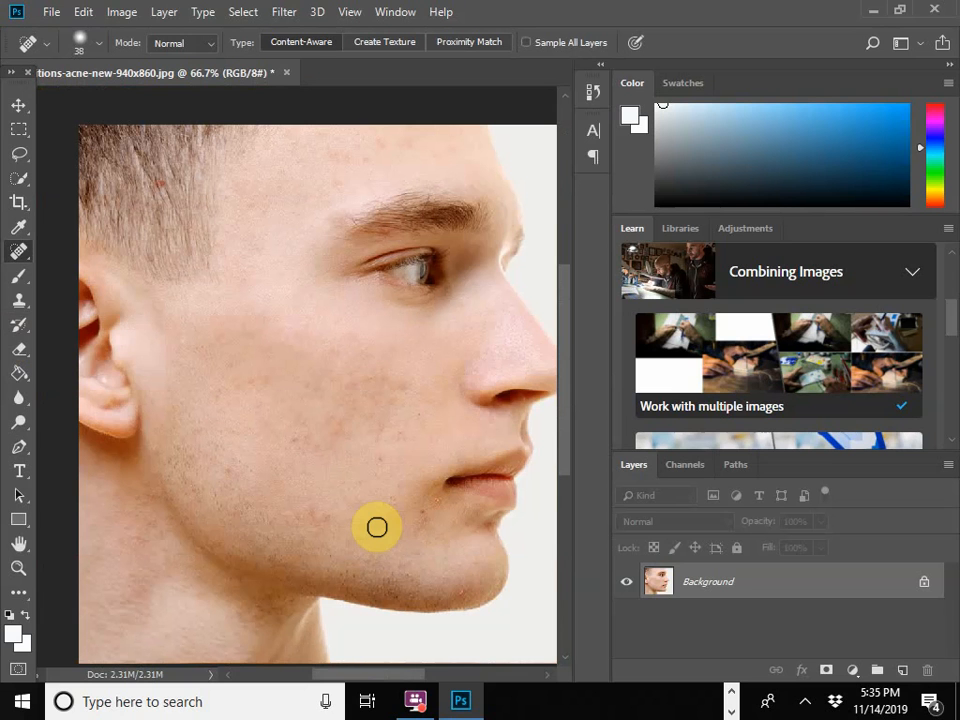
pyautogui.moveTo(333, 437)
pyautogui.mouseDown()
pyautogui.moveTo(356, 409)
pyautogui.moveTo(327, 443)
pyautogui.moveTo(296, 438)
pyautogui.mouseUp()
pyautogui.click(319, 523)
pyautogui.click(386, 430)
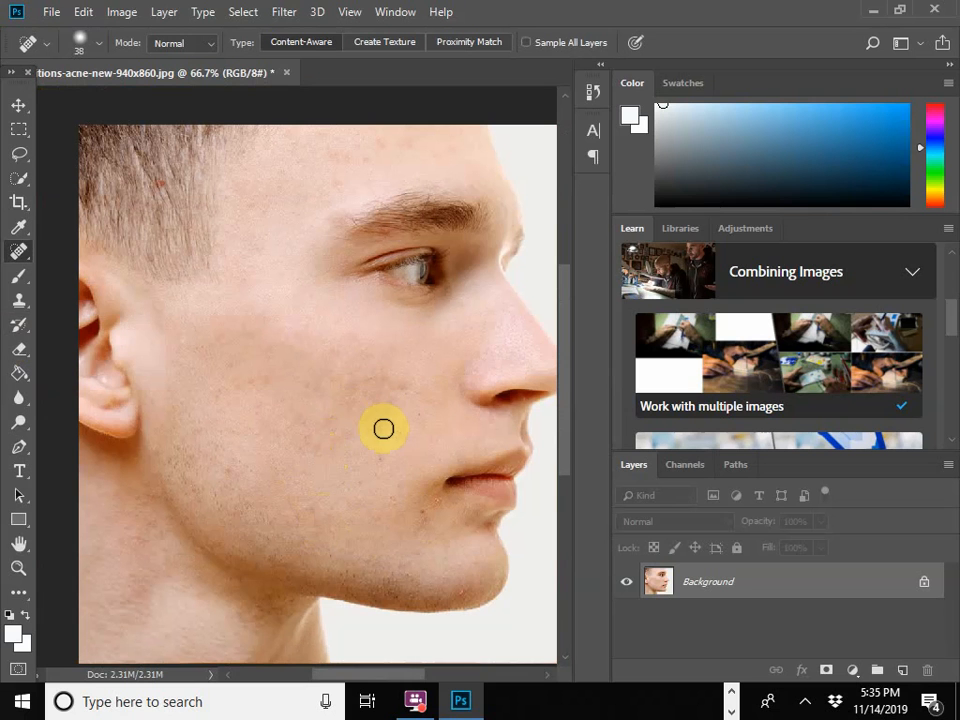
pyautogui.moveTo(345, 438); pyautogui.dragTo(296, 433)
pyautogui.moveTo(387, 405); pyautogui.dragTo(354, 392)
pyautogui.moveTo(401, 394); pyautogui.dragTo(401, 394)
# Step: Enlarge the healing brush to 59 px and heal the uneven skin on the upper cheek below the eye
pyautogui.click(98, 43)
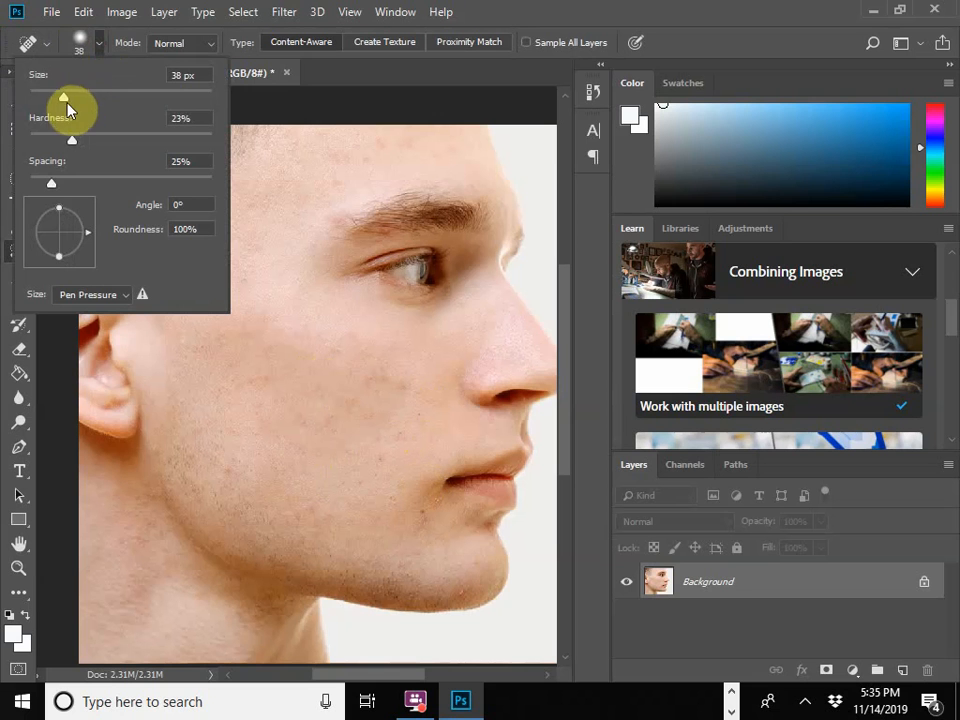
pyautogui.moveTo(66, 103); pyautogui.dragTo(81, 101)
pyautogui.moveTo(403, 388)
pyautogui.mouseDown()
pyautogui.moveTo(371, 392)
pyautogui.moveTo(279, 326)
pyautogui.mouseUp()
pyautogui.click(360, 349)
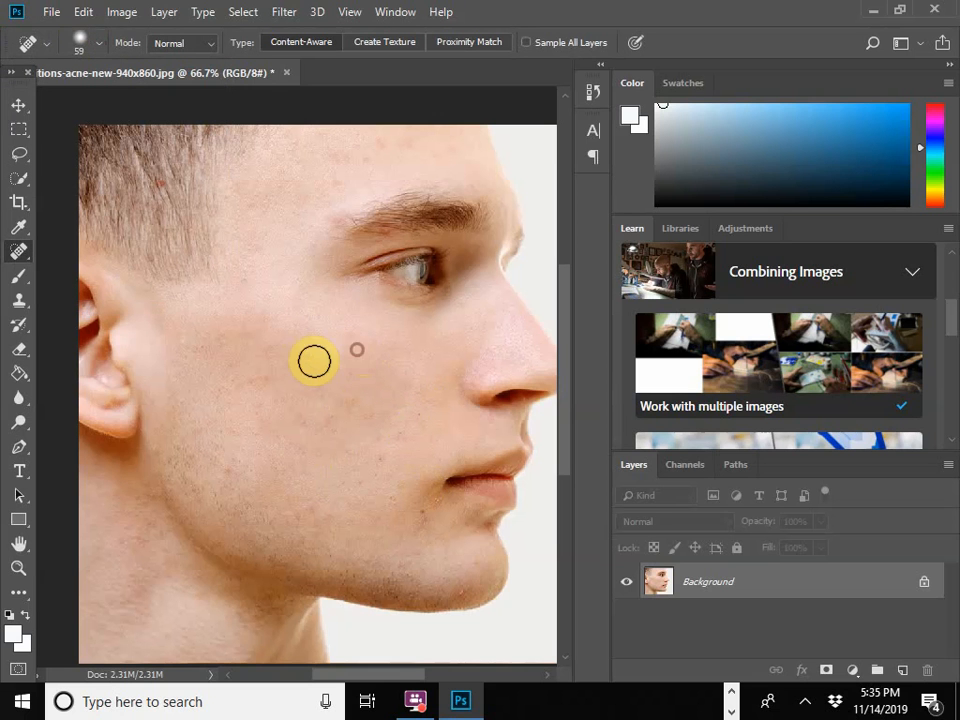
pyautogui.click(314, 361)
# Step: Even out the remaining blotches across the middle of the cheek with broad healing strokes
pyautogui.moveTo(291, 387); pyautogui.dragTo(236, 377)
pyautogui.moveTo(293, 413); pyautogui.dragTo(238, 396)
pyautogui.moveTo(330, 428); pyautogui.dragTo(289, 392)
pyautogui.moveTo(386, 407); pyautogui.dragTo(279, 375)
# Step: Heal the spots on the forehead, the upper cheek near the ear and the skin at the eyebrow's outer end
pyautogui.moveTo(392, 150); pyautogui.dragTo(358, 162)
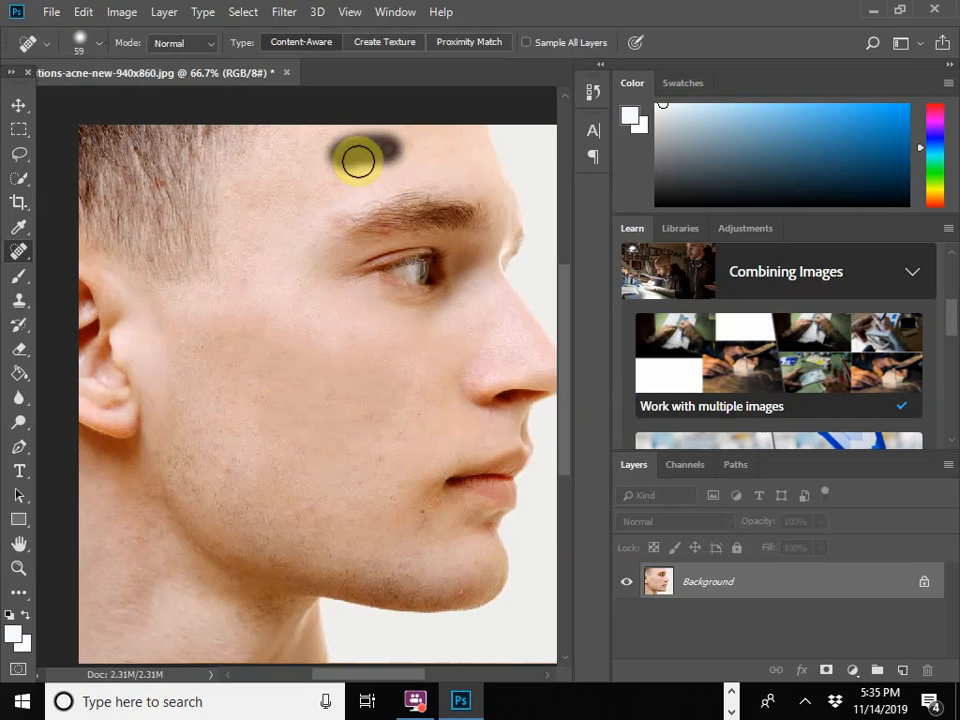
pyautogui.moveTo(452, 152); pyautogui.dragTo(435, 151)
pyautogui.moveTo(203, 319); pyautogui.dragTo(236, 336)
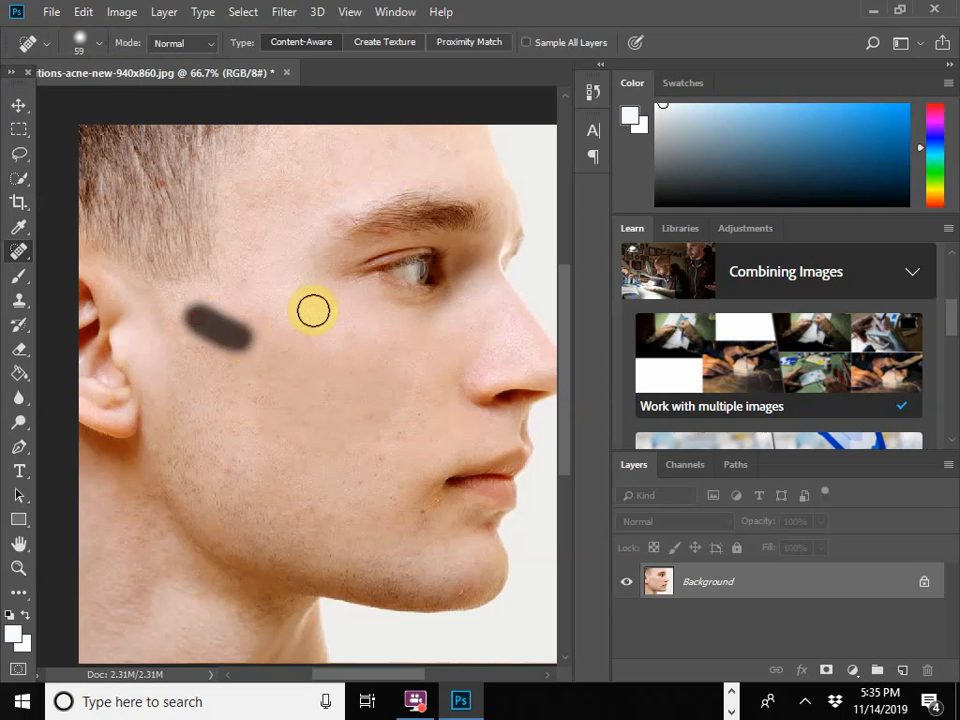
pyautogui.moveTo(349, 208); pyautogui.dragTo(306, 226)
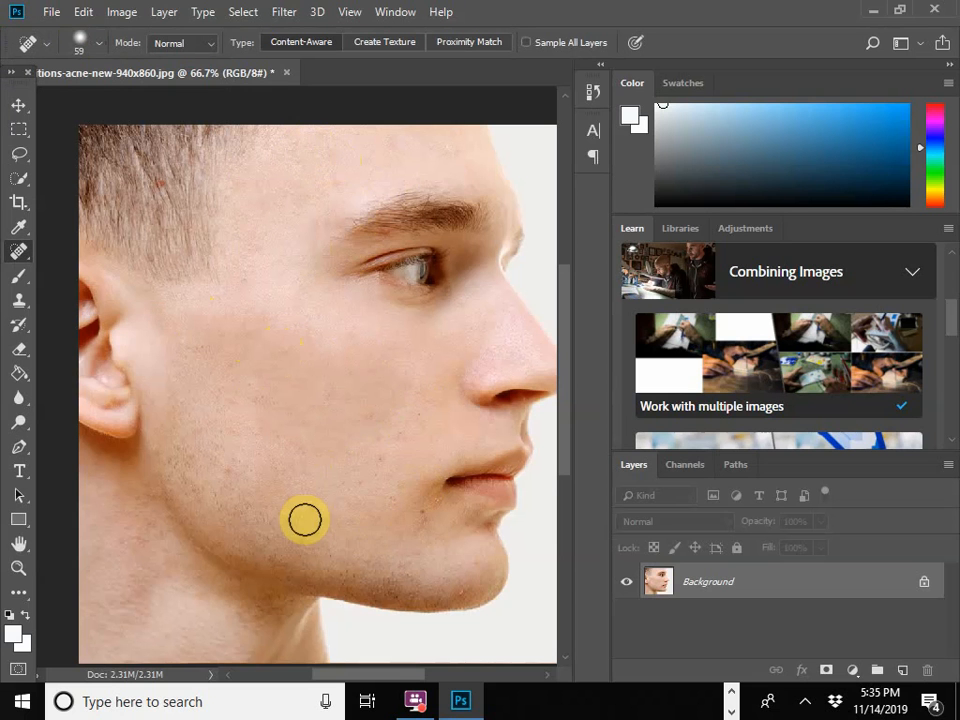
# Step: Even out the skin along the lower jaw and across the middle and upper cheek with the 59 px healing brush
pyautogui.moveTo(304, 519); pyautogui.dragTo(429, 524)
pyautogui.scroll(-2, 415, 447)
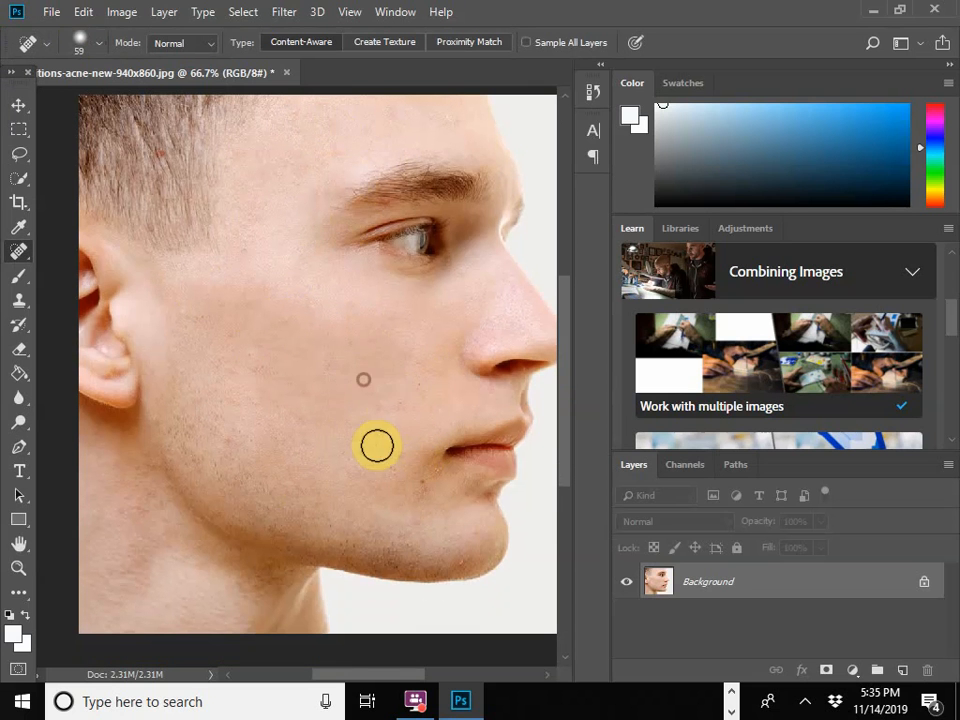
pyautogui.click(384, 429)
pyautogui.moveTo(362, 429)
pyautogui.mouseDown()
pyautogui.moveTo(305, 418)
pyautogui.moveTo(232, 364)
pyautogui.mouseUp()
pyautogui.click(276, 321)
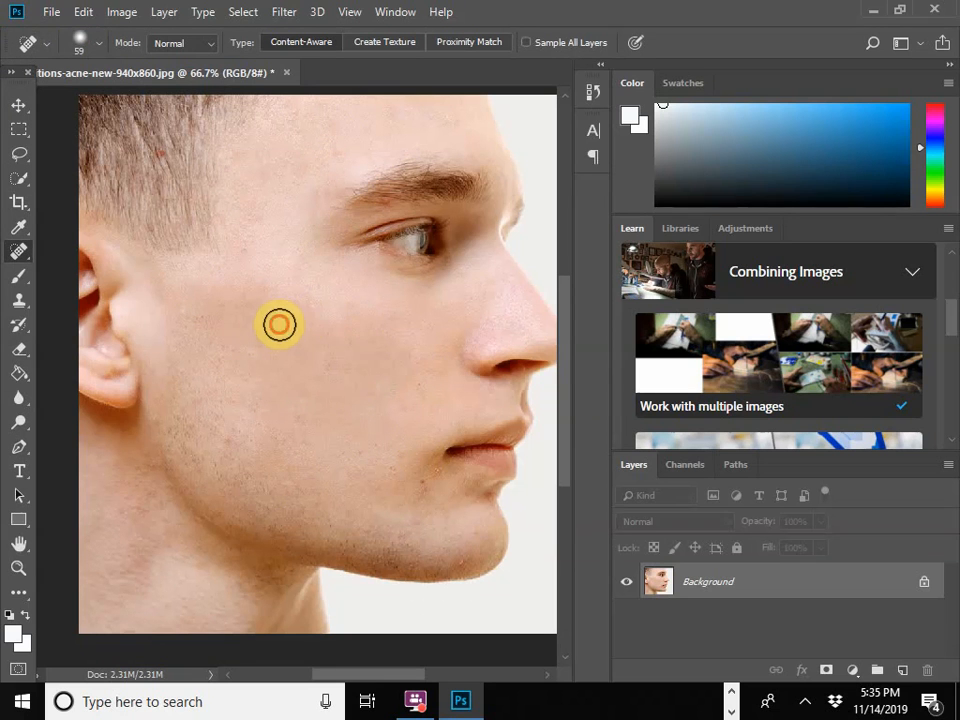
pyautogui.click(351, 324)
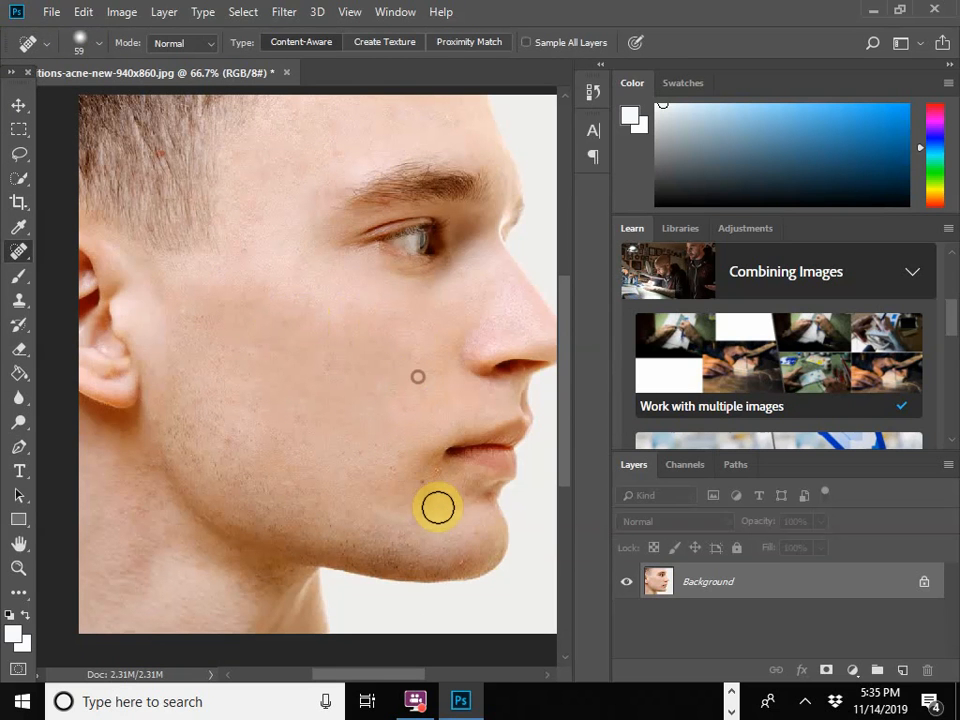
# Step: Heal the spots below the corner of the mouth, on the chin and under the lower lip
pyautogui.click(433, 481)
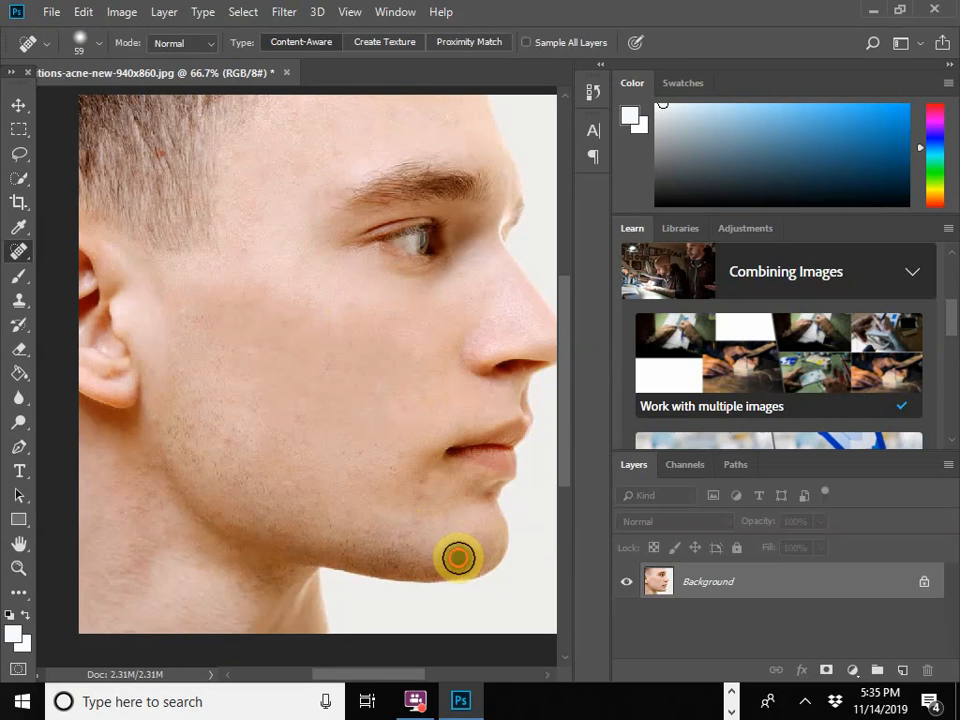
pyautogui.click(458, 558)
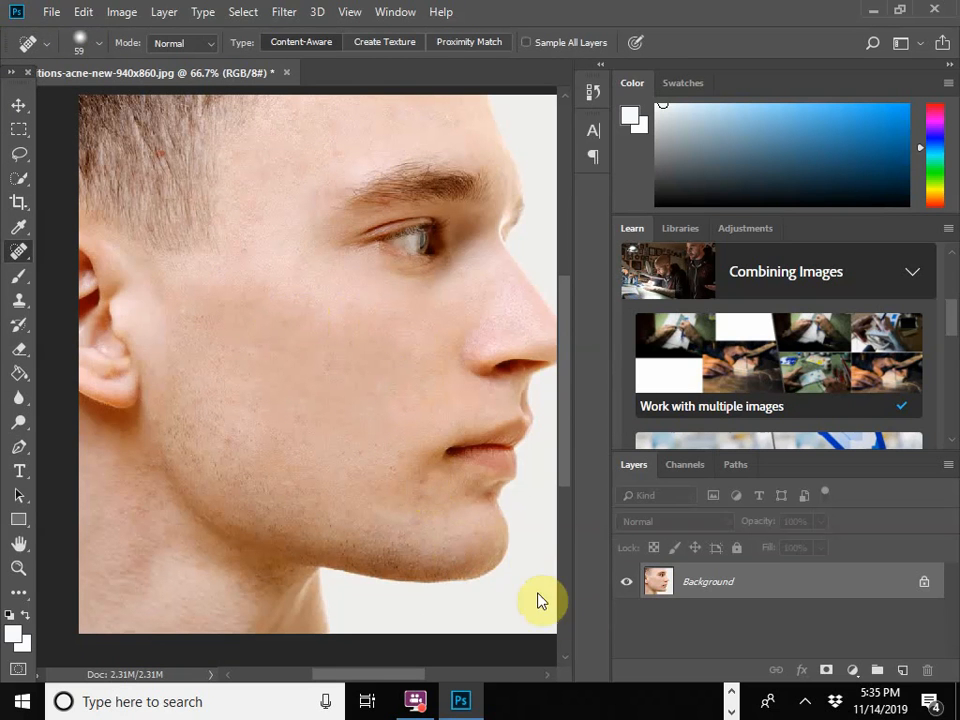
pyautogui.click(466, 499)
pyautogui.scroll(-1, 320, 440)
pyautogui.scroll(2, 416, 512)
pyautogui.scroll(-1, 427, 492)
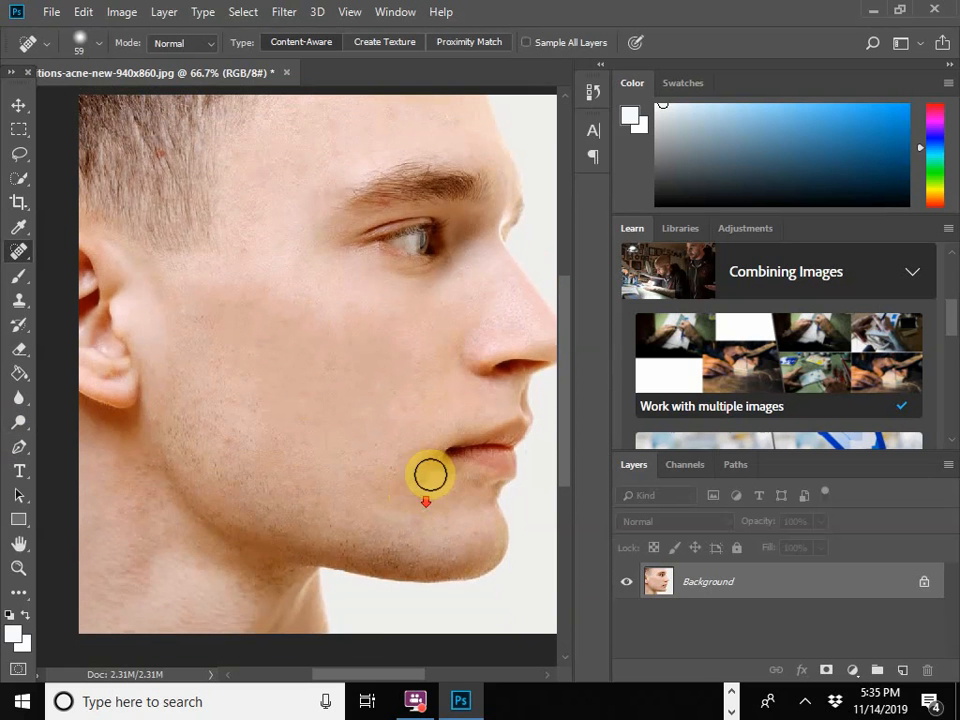
# Step: Heal the uneven skin from the eyebrow's outer end down the temple to the upper cheek
pyautogui.moveTo(422, 677)
pyautogui.mouseDown()
pyautogui.moveTo(441, 677)
pyautogui.moveTo(423, 678)
pyautogui.mouseUp()
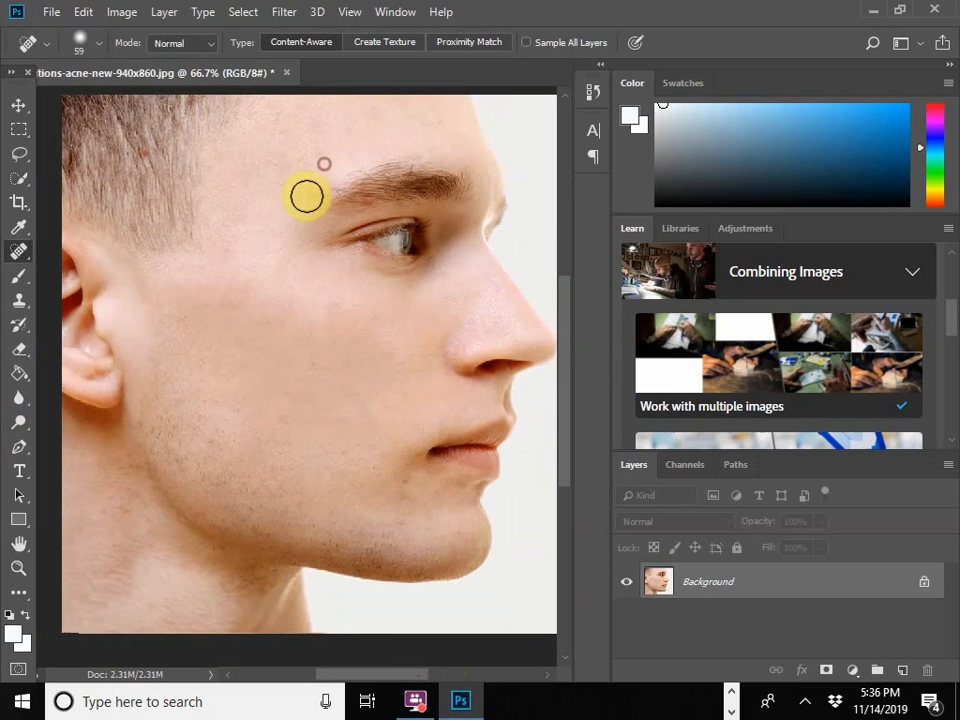
pyautogui.moveTo(305, 202)
pyautogui.mouseDown()
pyautogui.moveTo(301, 234)
pyautogui.moveTo(240, 238)
pyautogui.moveTo(231, 310)
pyautogui.mouseUp()
pyautogui.moveTo(235, 301)
pyautogui.mouseDown()
pyautogui.moveTo(197, 296)
pyautogui.moveTo(230, 300)
pyautogui.mouseUp()
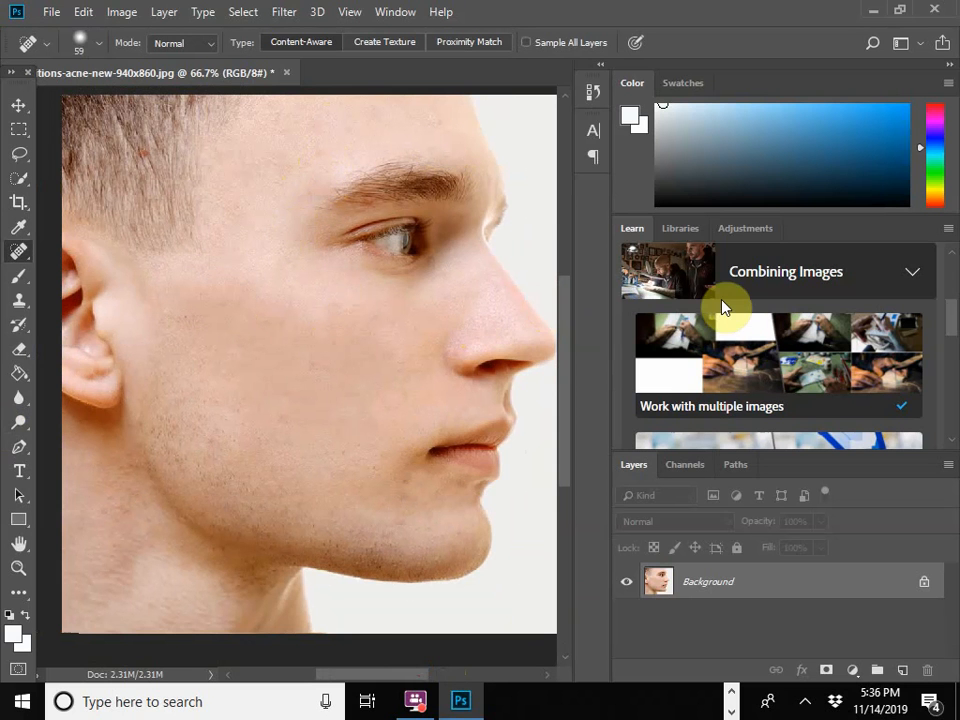
# Step: Zoom the retouched photo out to 50% and open the original conditions-acne-new-940x860.jpg in Photos beside Photoshop to compare them
pyautogui.hotkey('ctrl', '-')
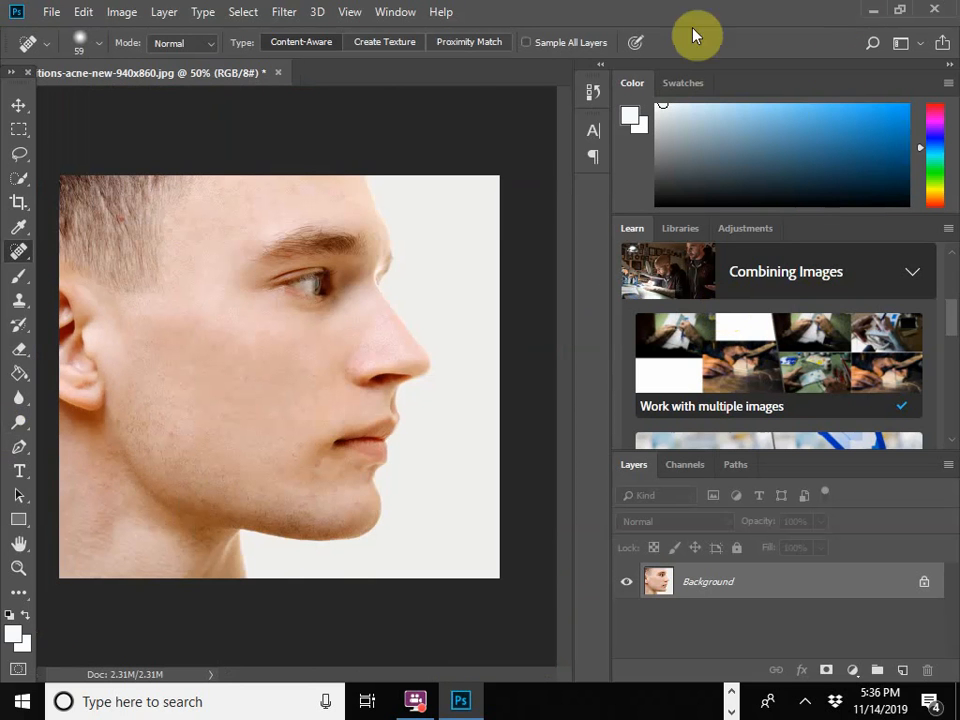
pyautogui.click(899, 10)
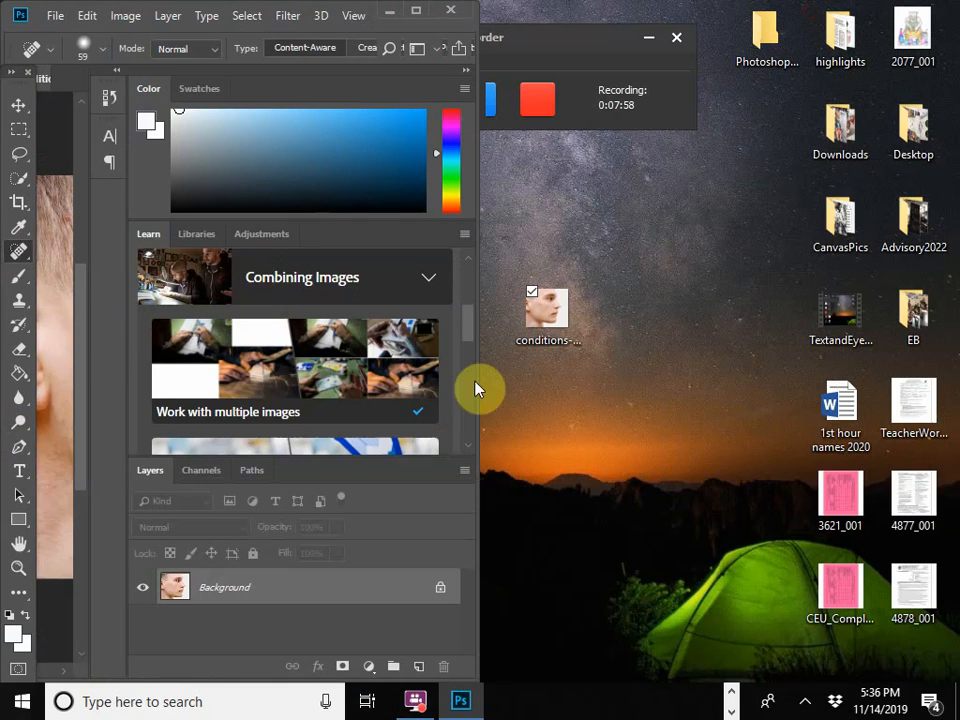
pyautogui.doubleClick(552, 318)
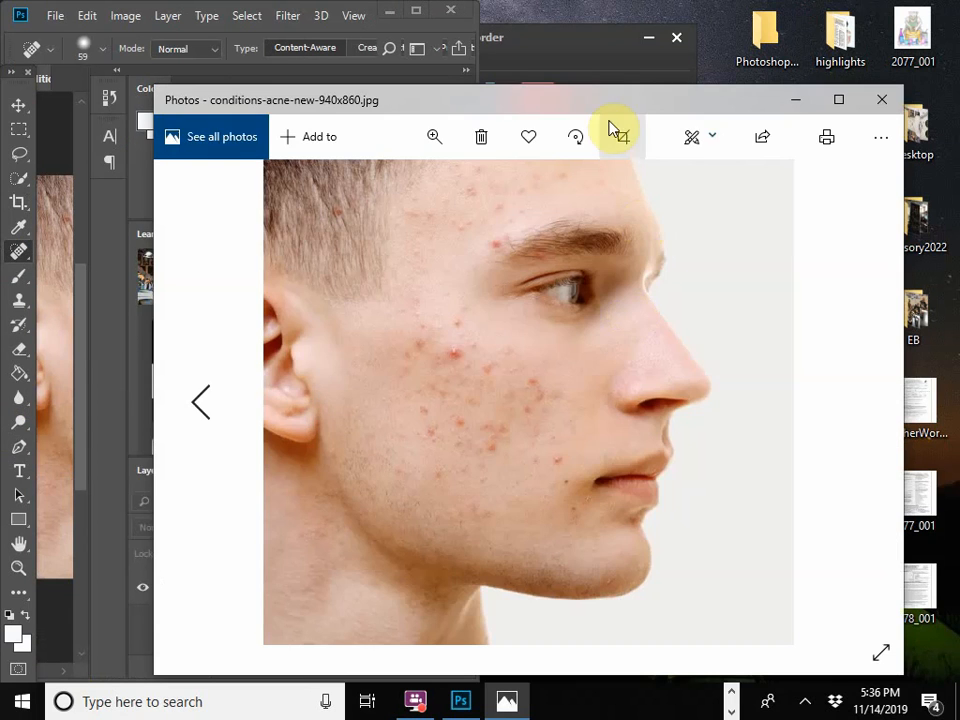
pyautogui.press('super+Right')
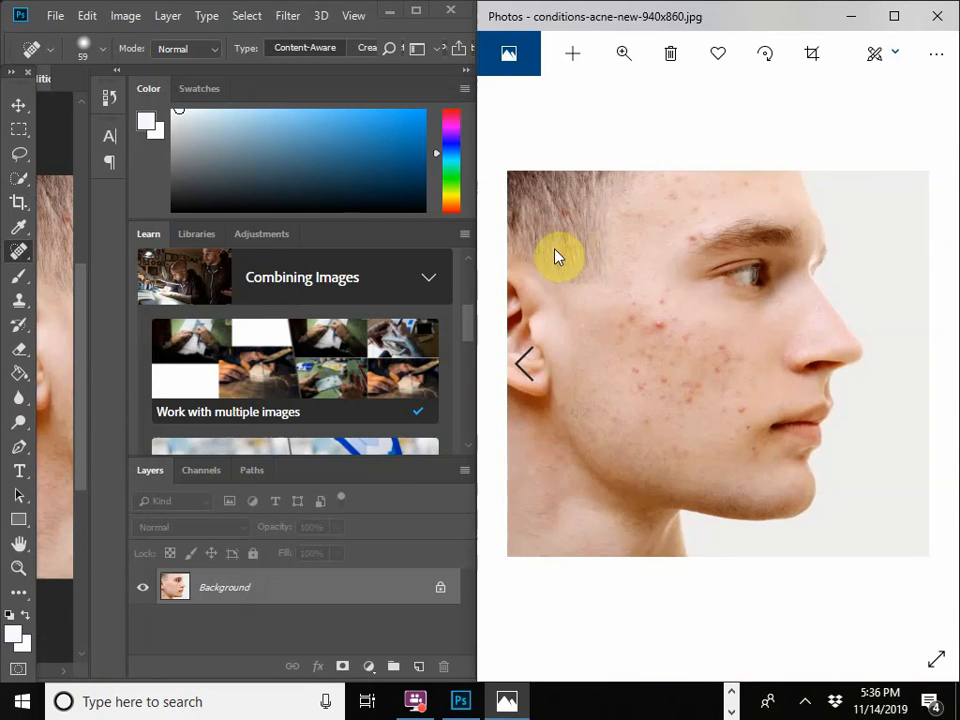
pyautogui.click(90, 397)
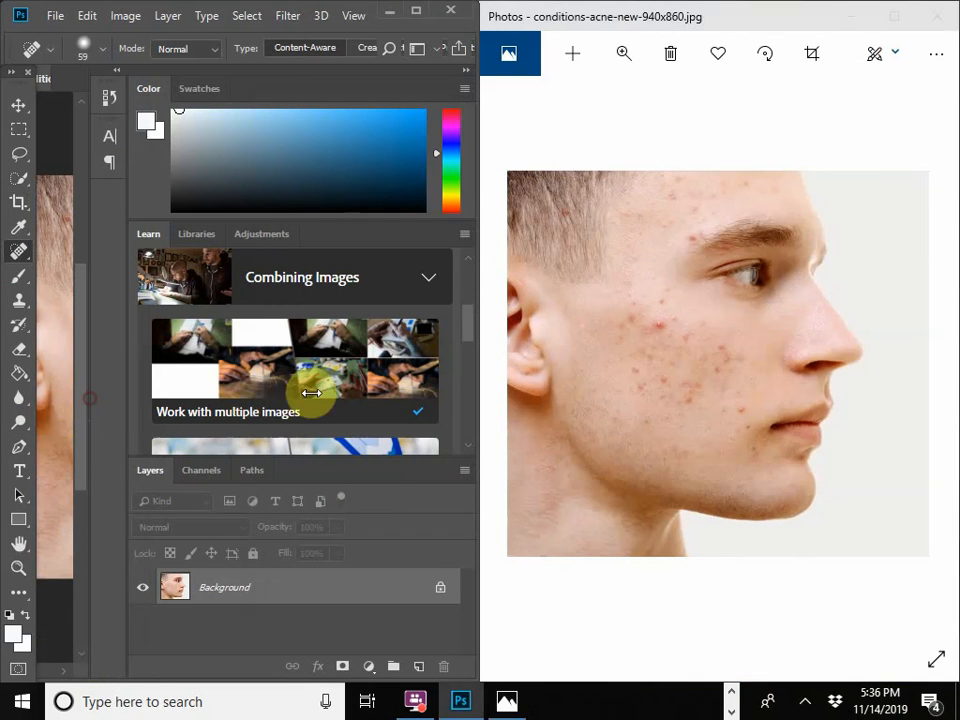
pyautogui.click(415, 12)
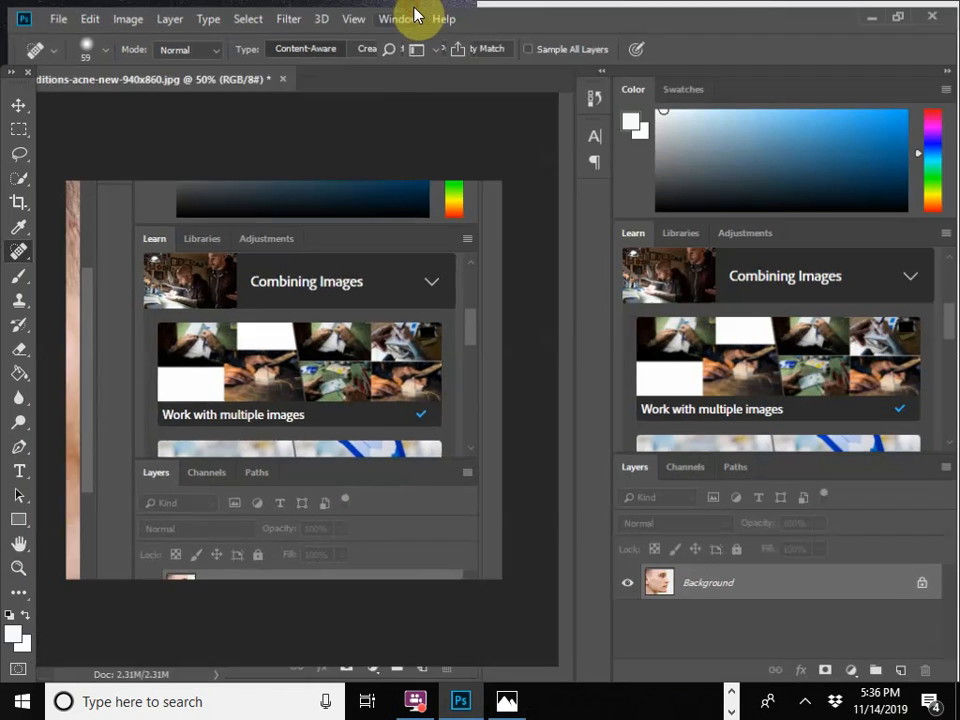